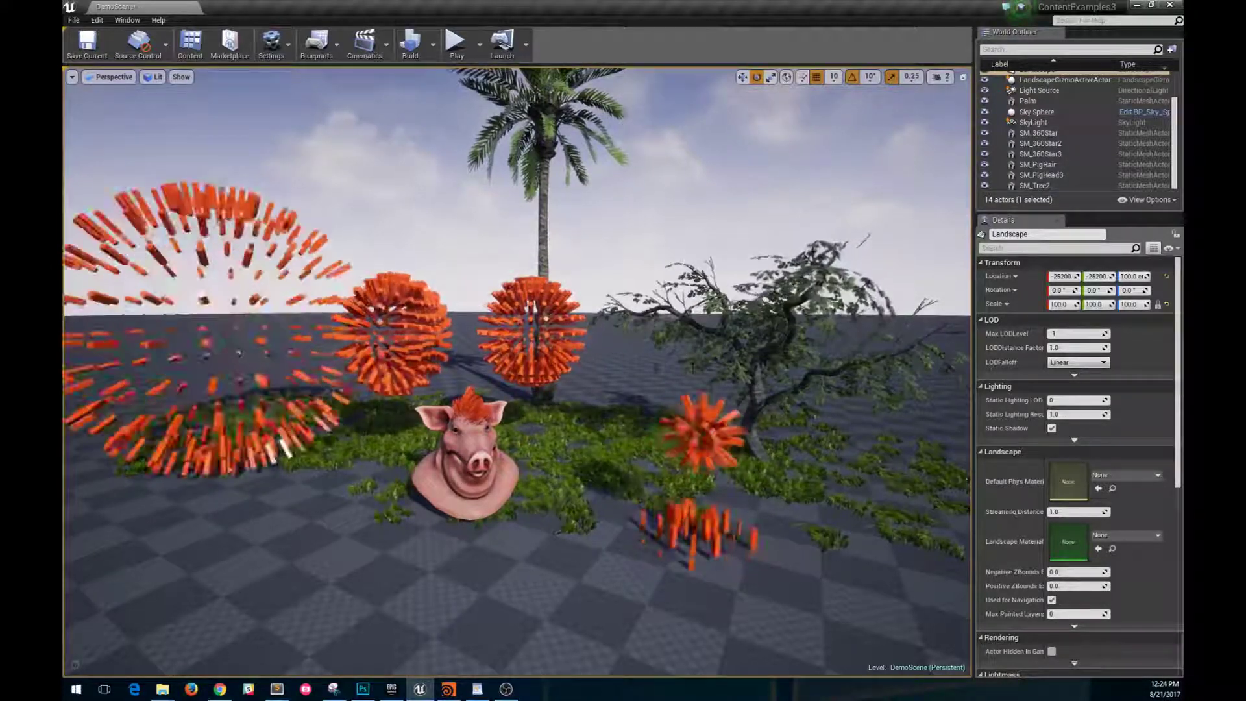
- Examine the red spiked spheres and surrounding foliage in the demo scene from several viewpoints
right_click_drag(517, 371, 508, 347)
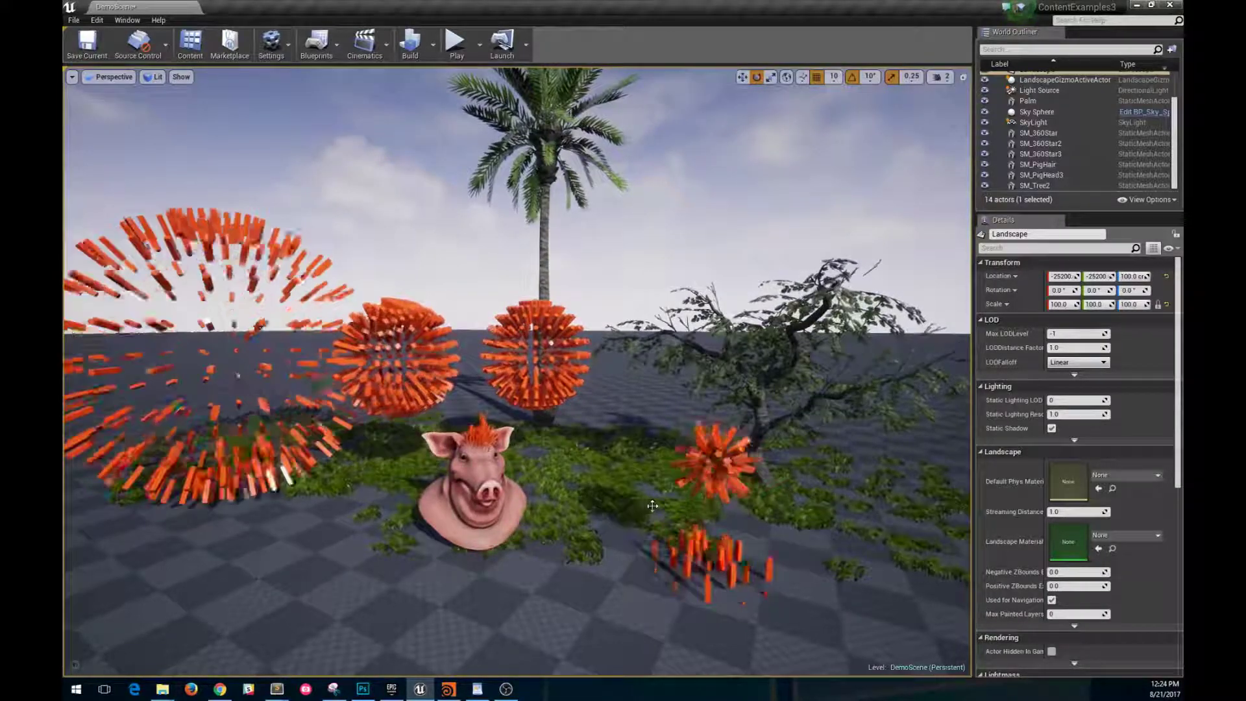
right_click_drag(517, 371, 401, 376)
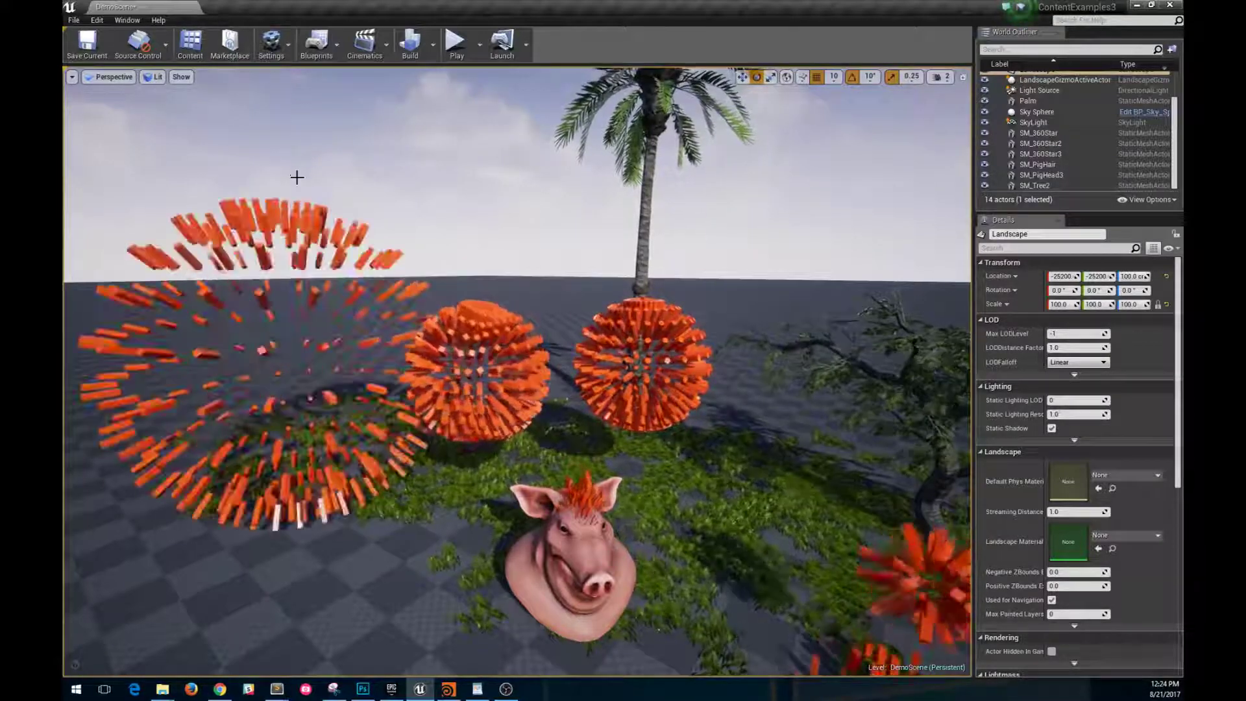
scroll(523, 365, "up", 4)
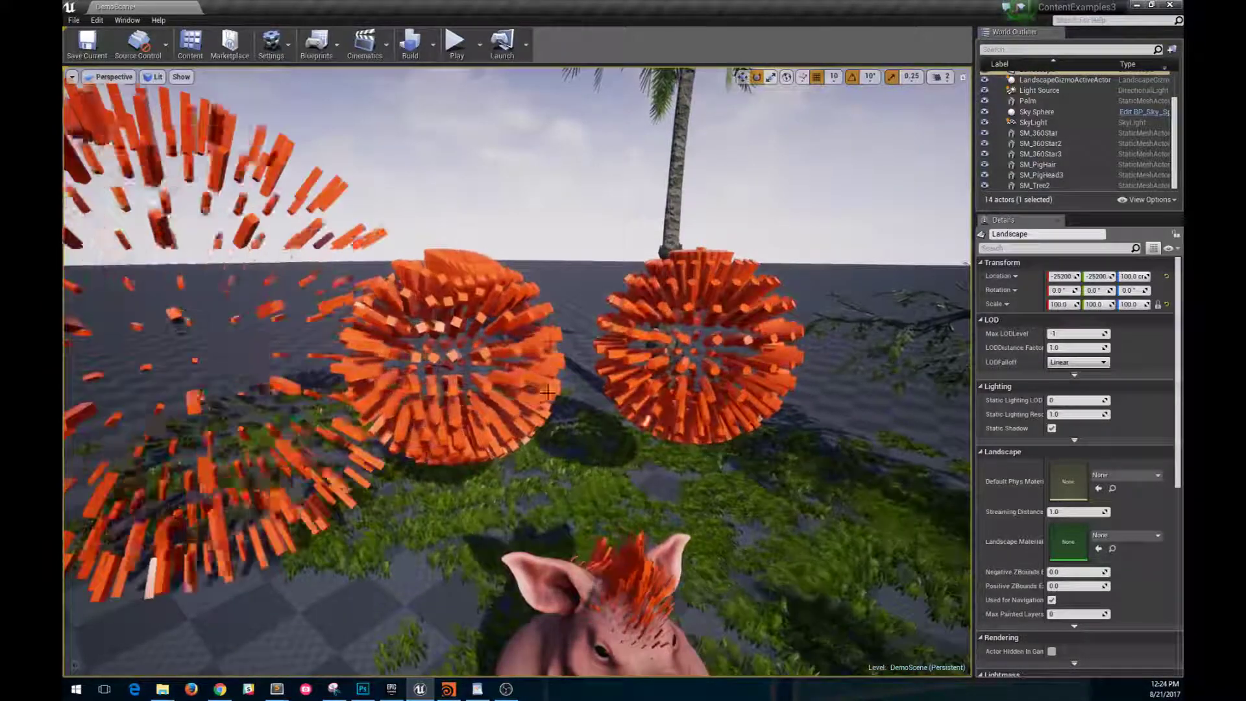
key("w")
right_click_drag(553, 388, 592, 395)
right_click_drag(600, 346, 608, 342)
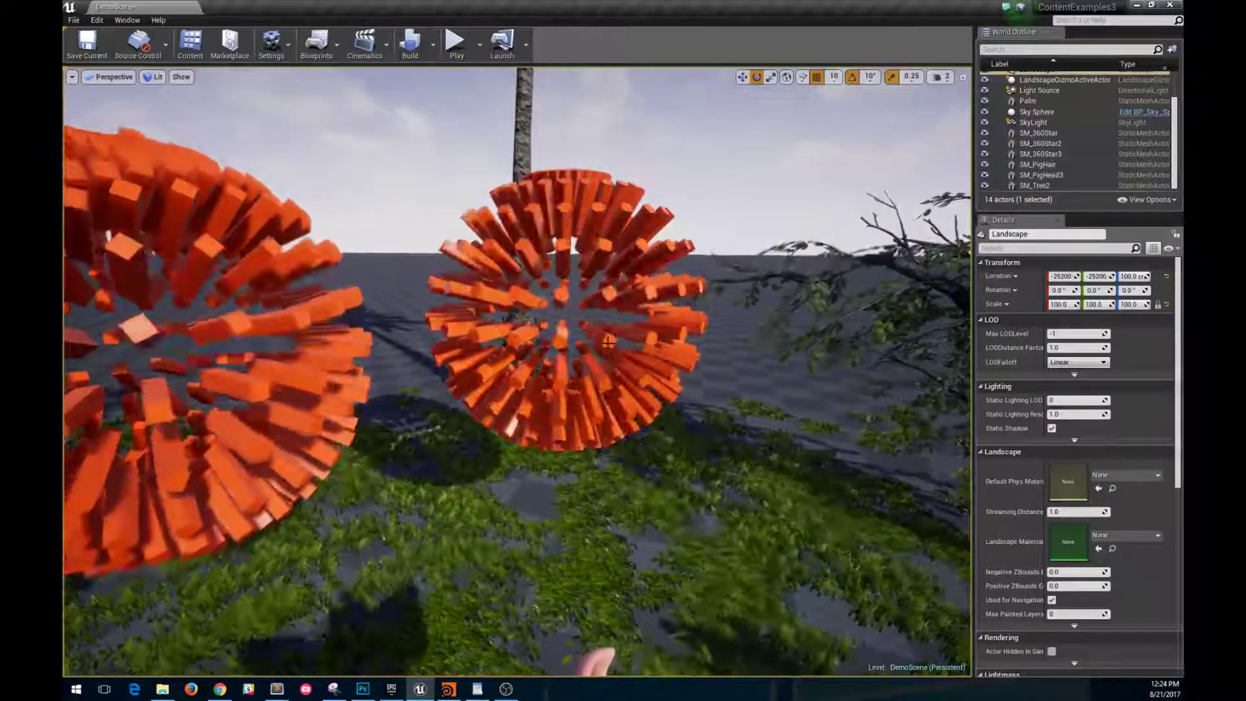
key("s")
mouse_move(608, 342)
right_mouse_down()
mouse_move(608, 377)
mouse_move(618, 358)
right_mouse_up()
key("w")
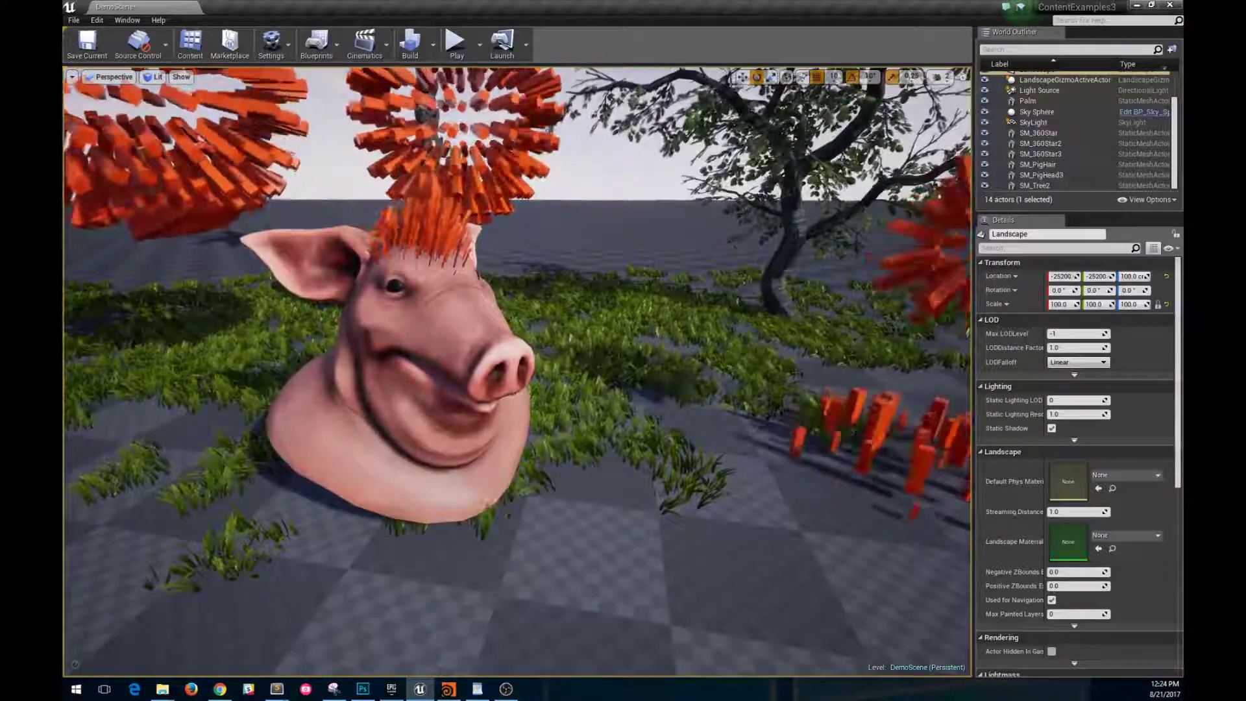
- Inspect the pig head with its hair up close, then the SM_Tree2 tree and the overall scene
mouse_move(514, 398)
right_mouse_down()
mouse_move(514, 428)
mouse_move(514, 396)
right_mouse_up()
key("w")
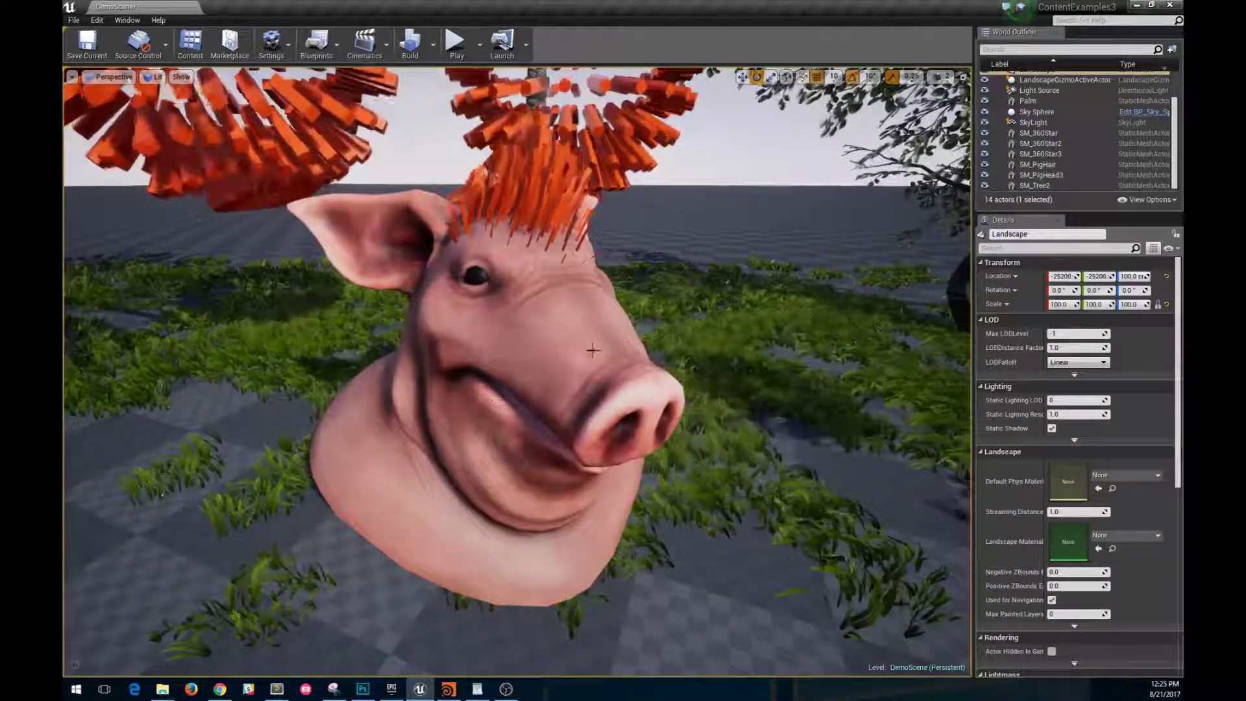
right_click_drag(562, 340, 537, 353)
left_click(507, 351)
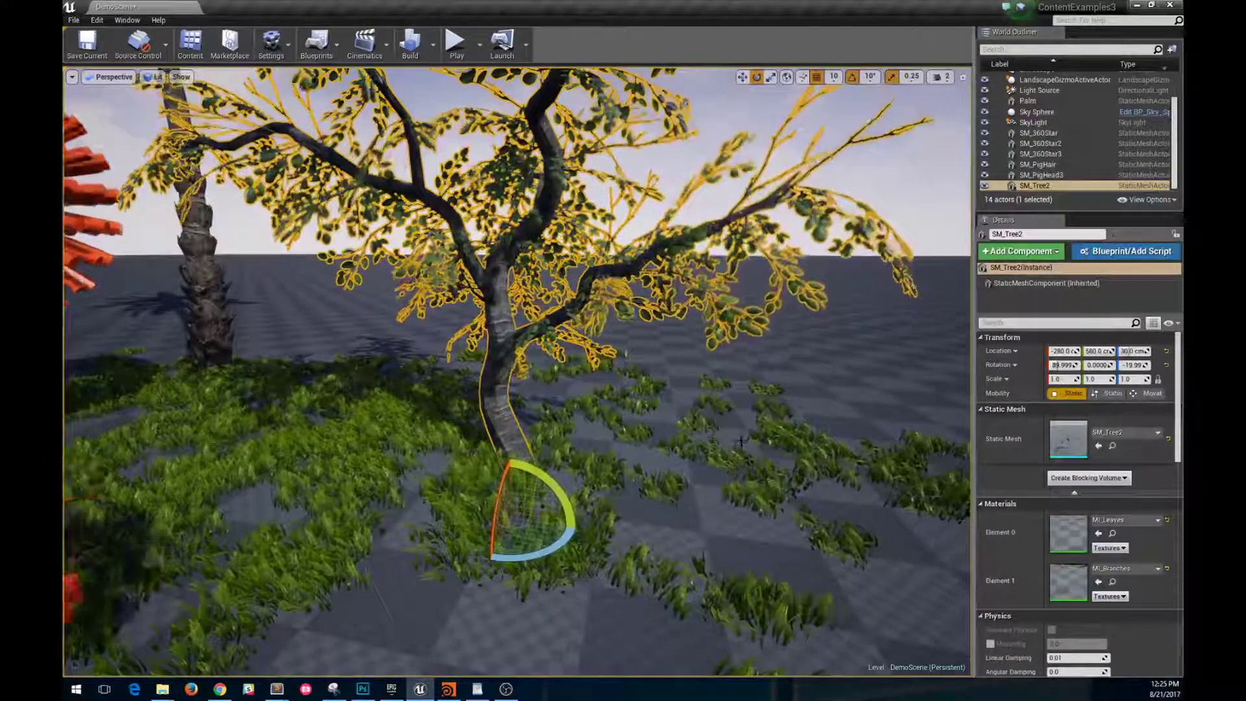
right_click_drag(937, 443, 725, 452)
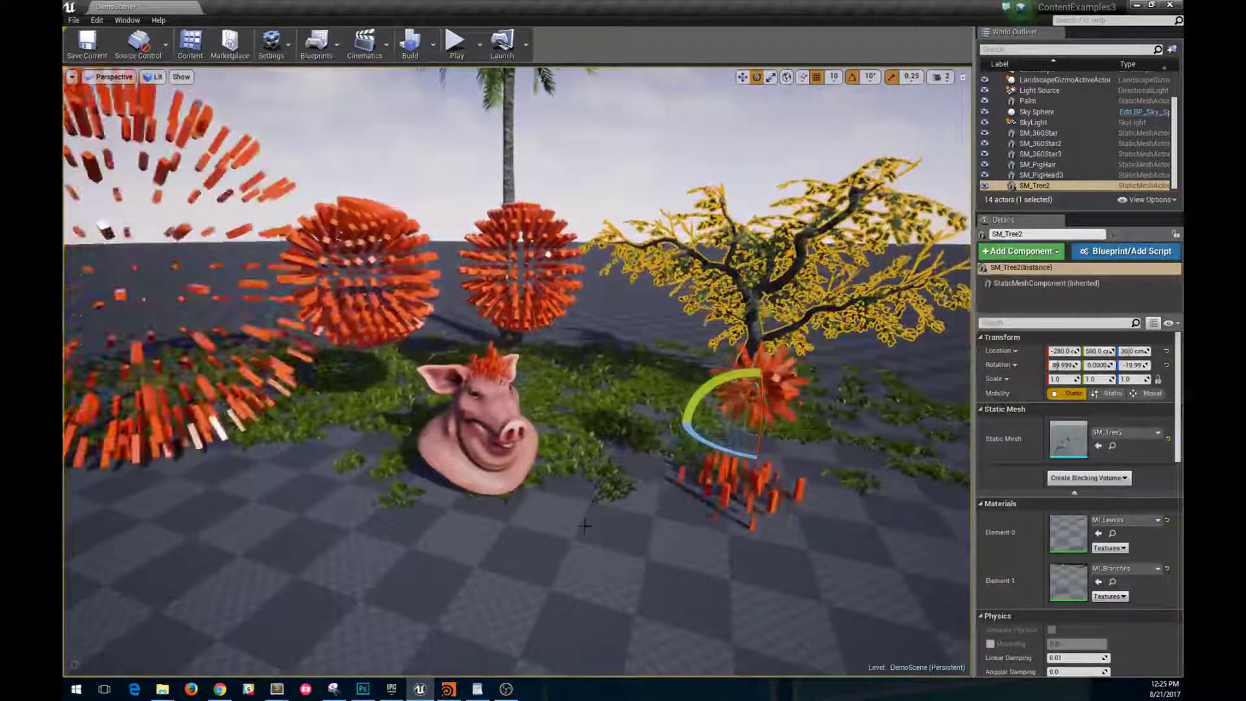
- Switch to Houdini and review the sop_pivotpainter1 node and its parameters
left_click(449, 690)
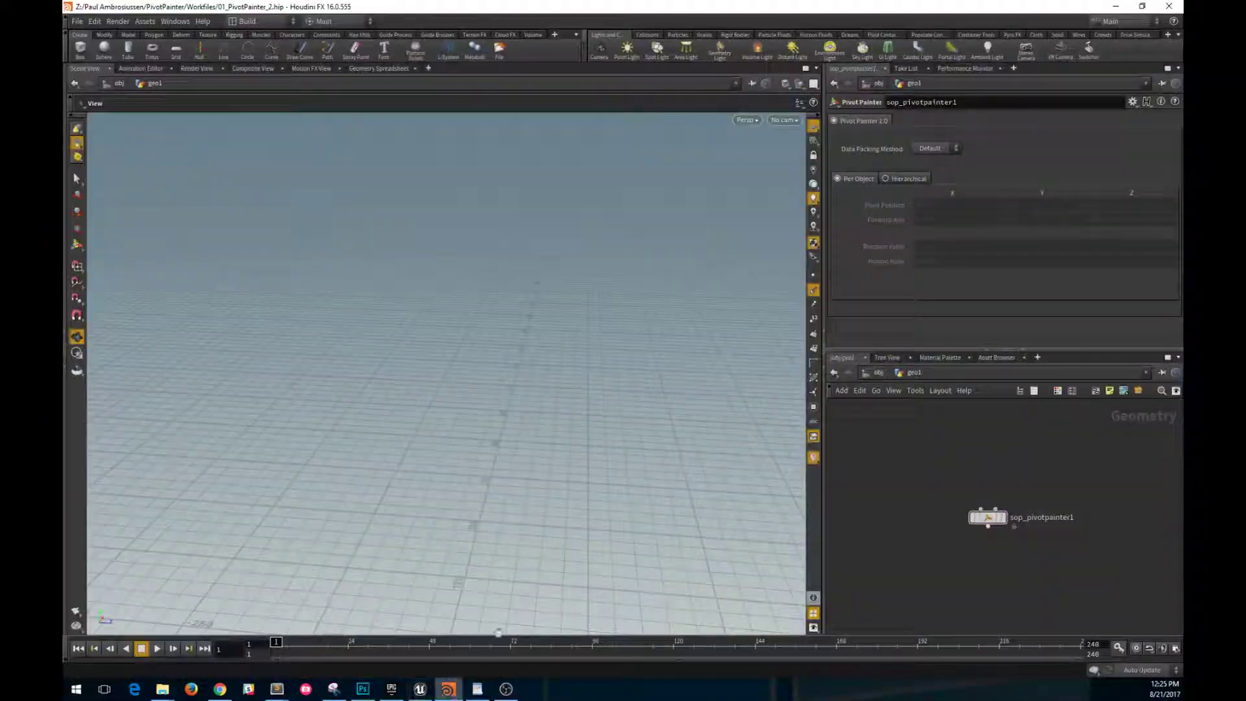
scroll(976, 527, "up", 2)
mouse_move(969, 515)
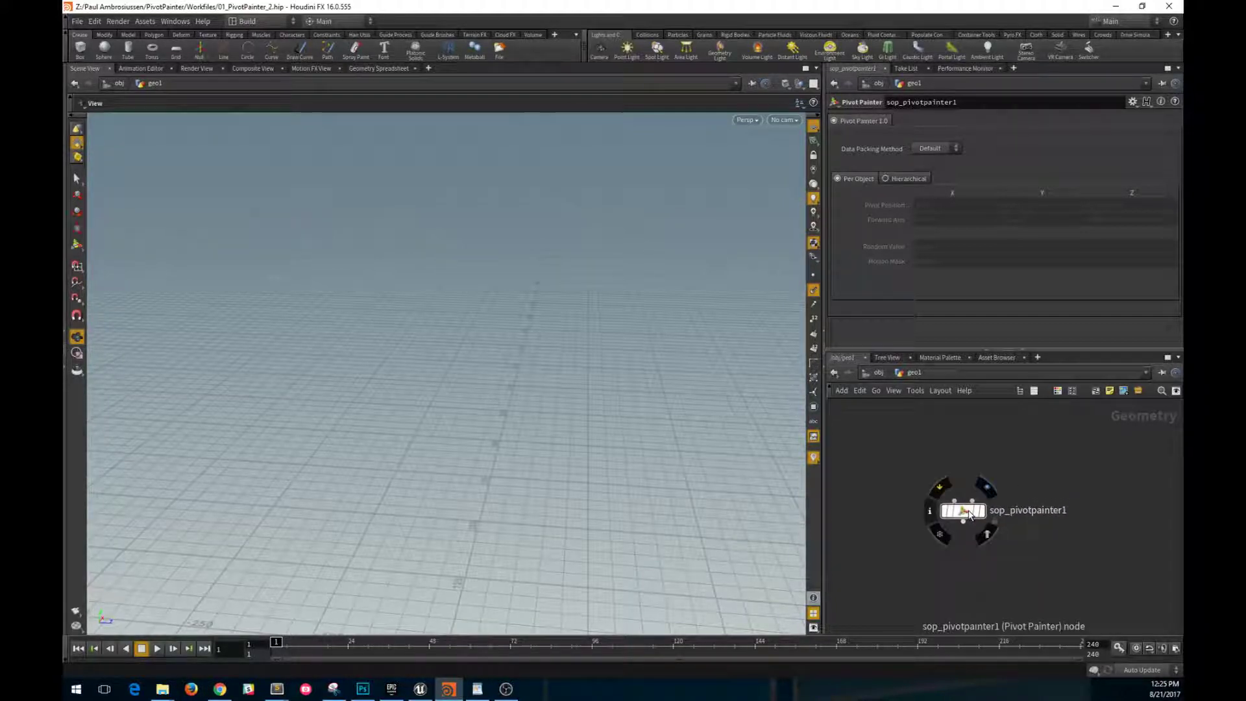
mouse_move(906, 204)
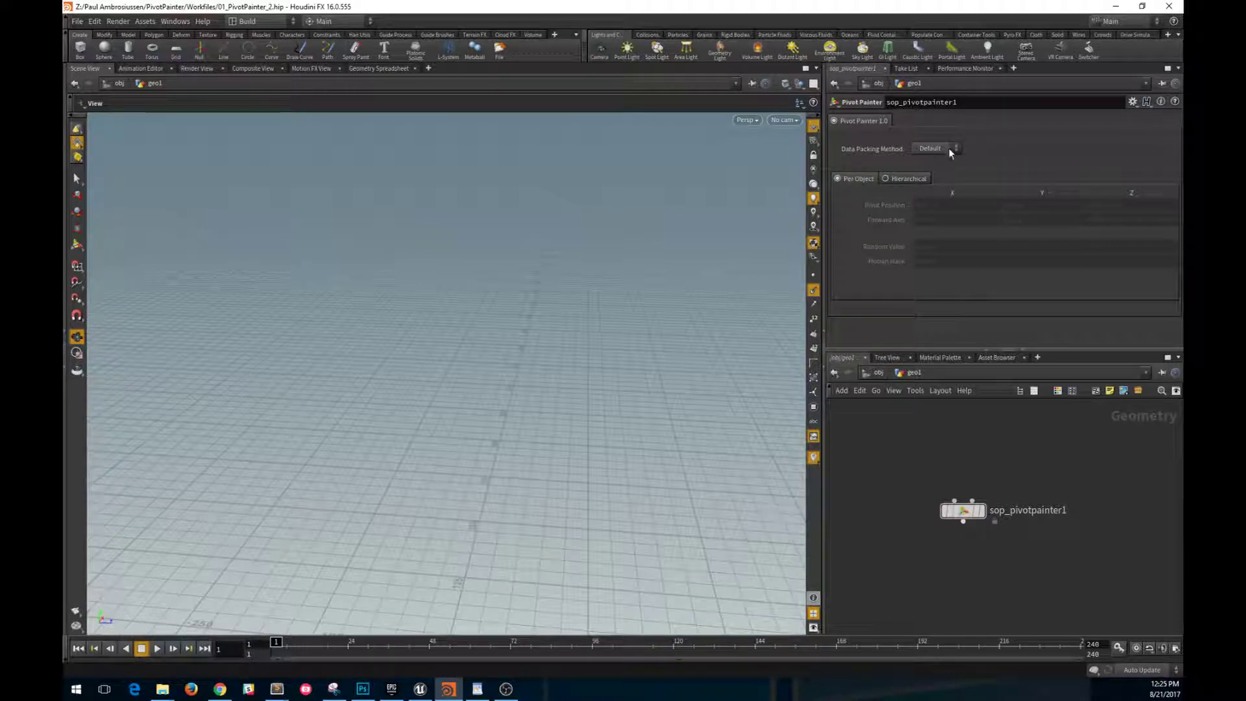
- Set the Pivot Painter's data packing method to Custom to view its attribute channels, and return it to Default
left_click(933, 152)
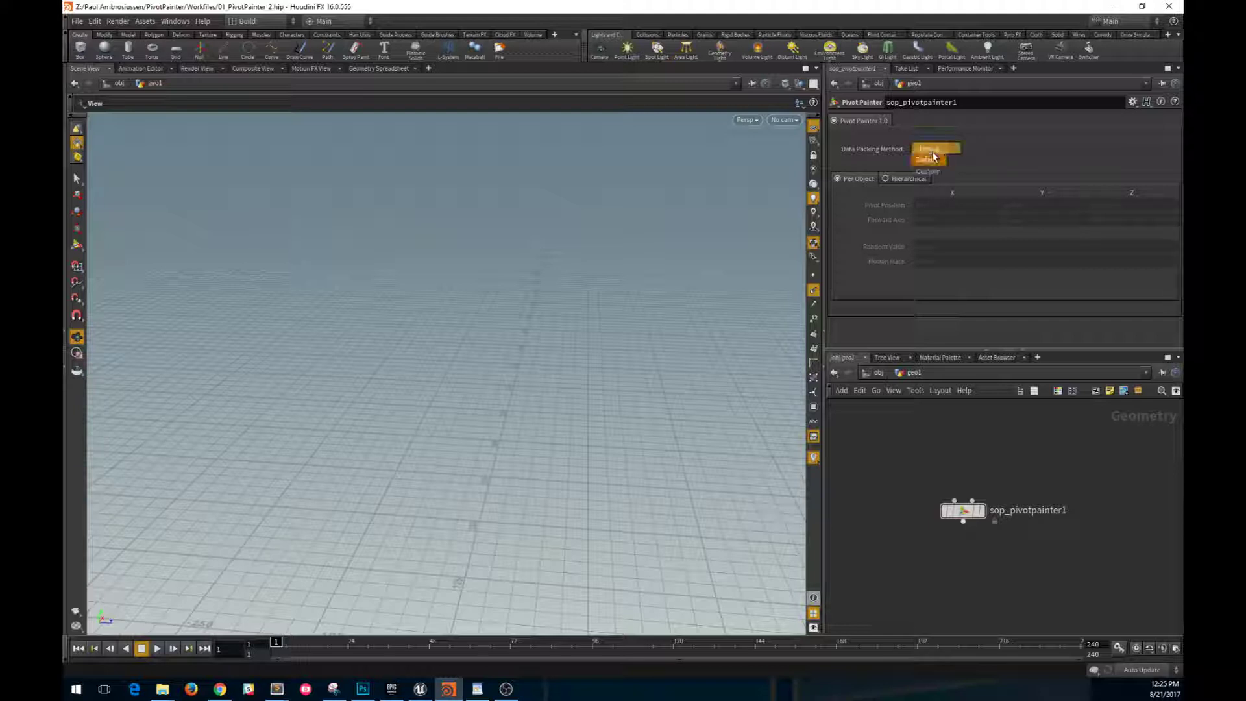
left_click(976, 158)
left_click(950, 149)
left_click(952, 150)
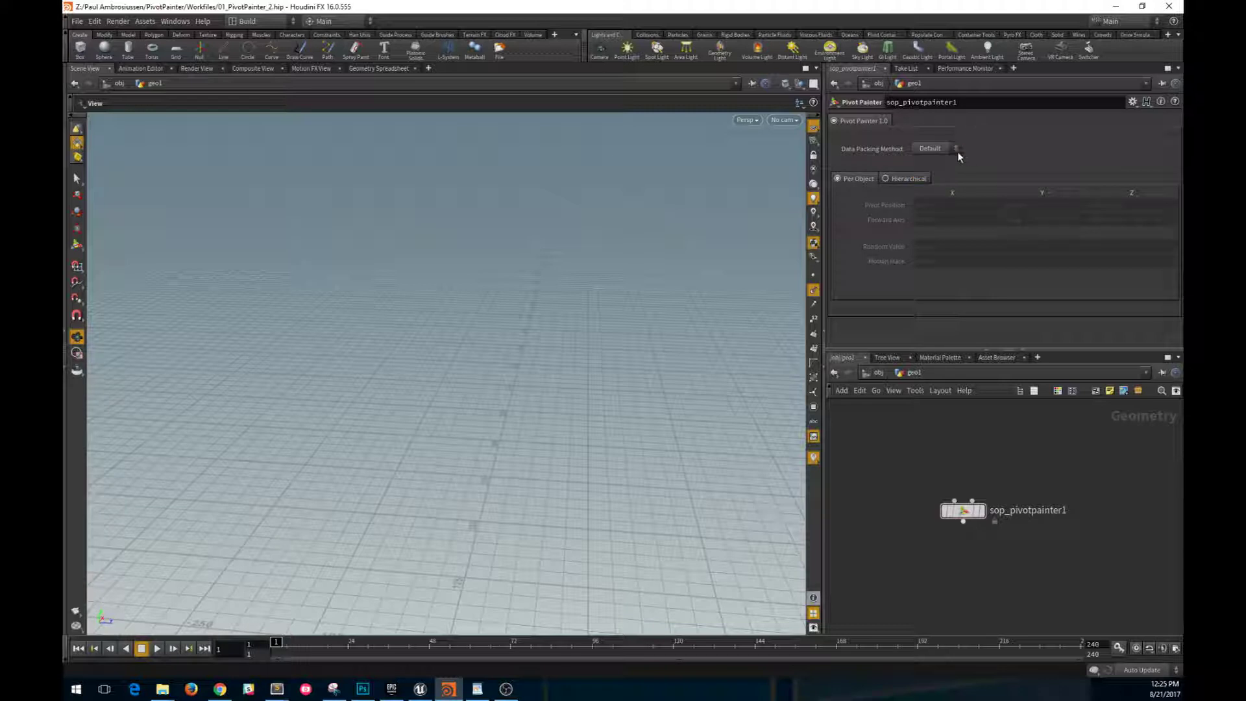
left_click(948, 150)
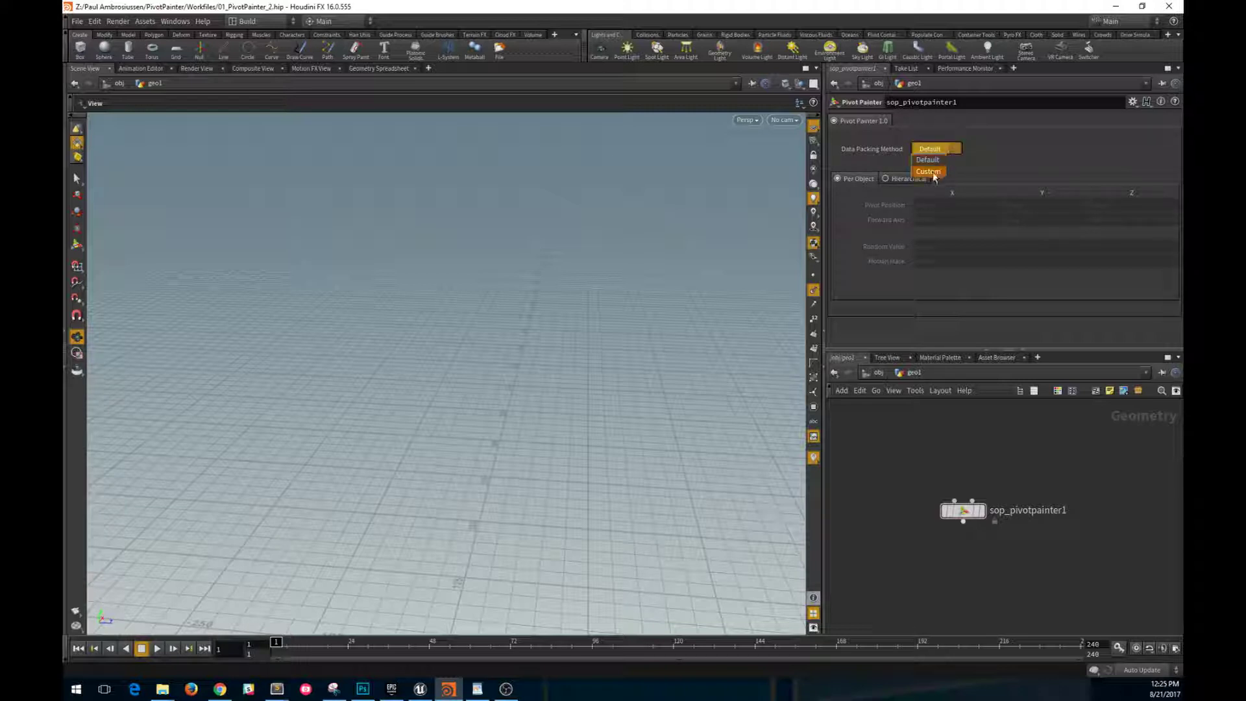
left_click(929, 172)
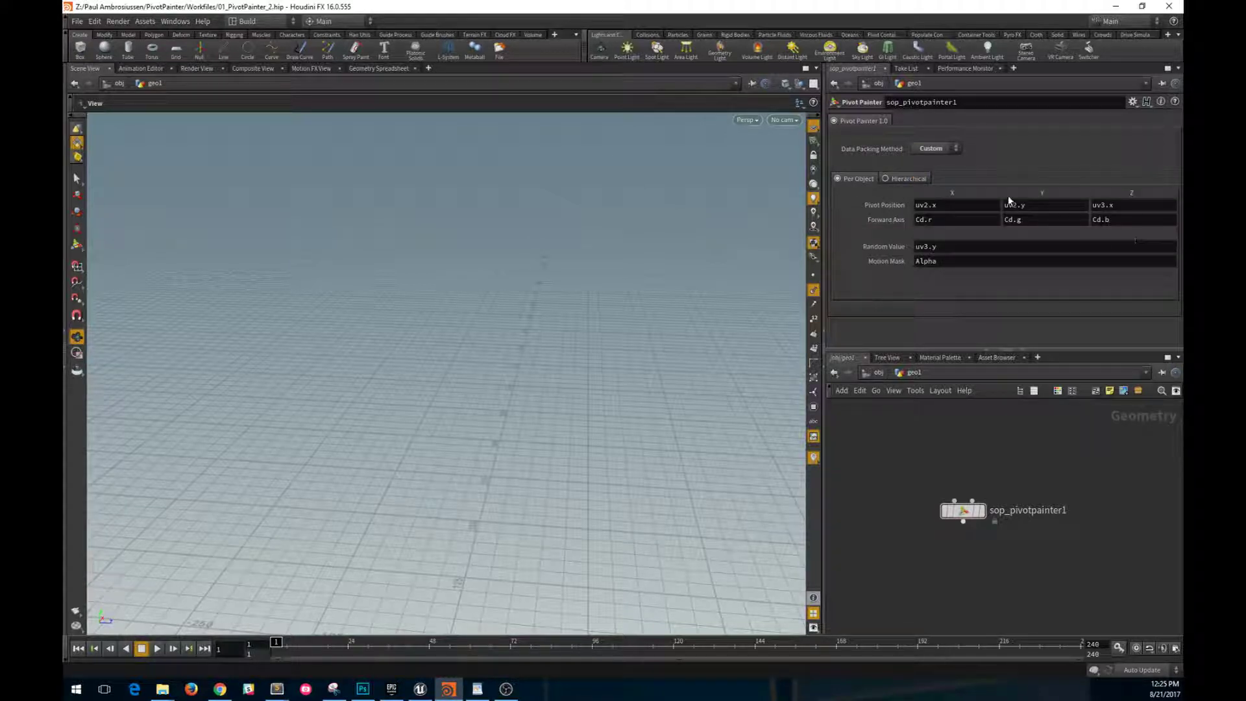
left_click(947, 147)
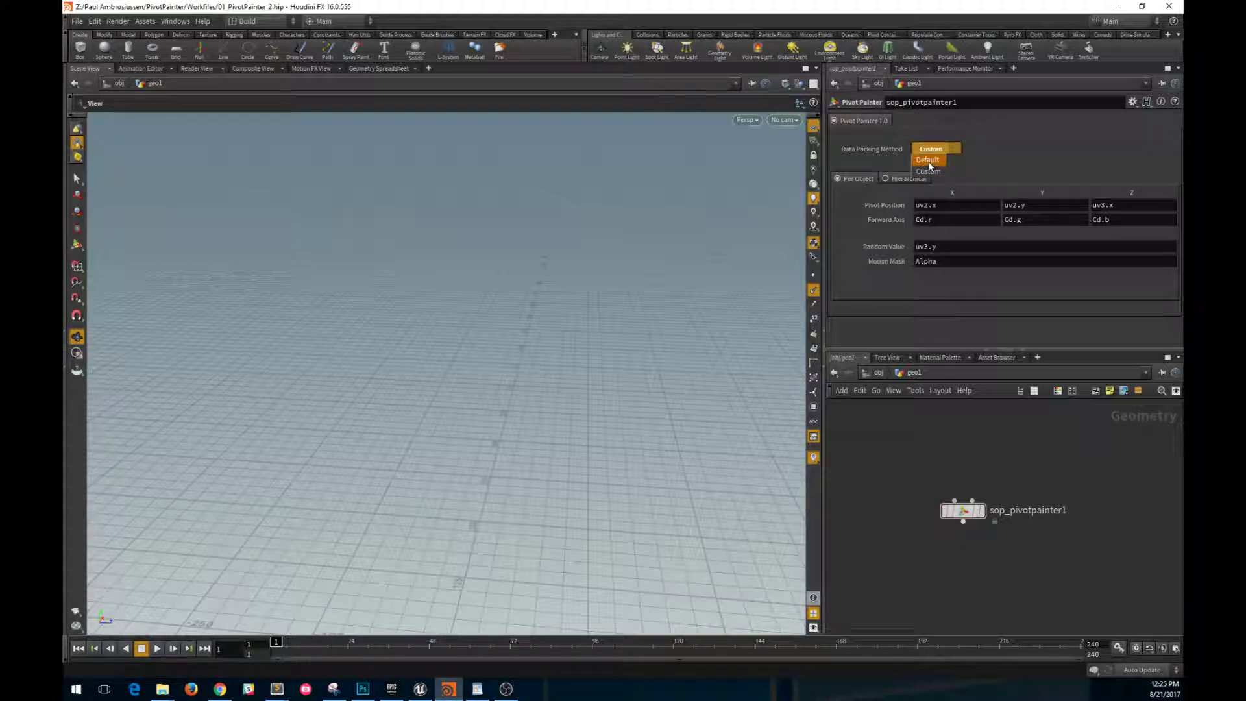
left_click(929, 162)
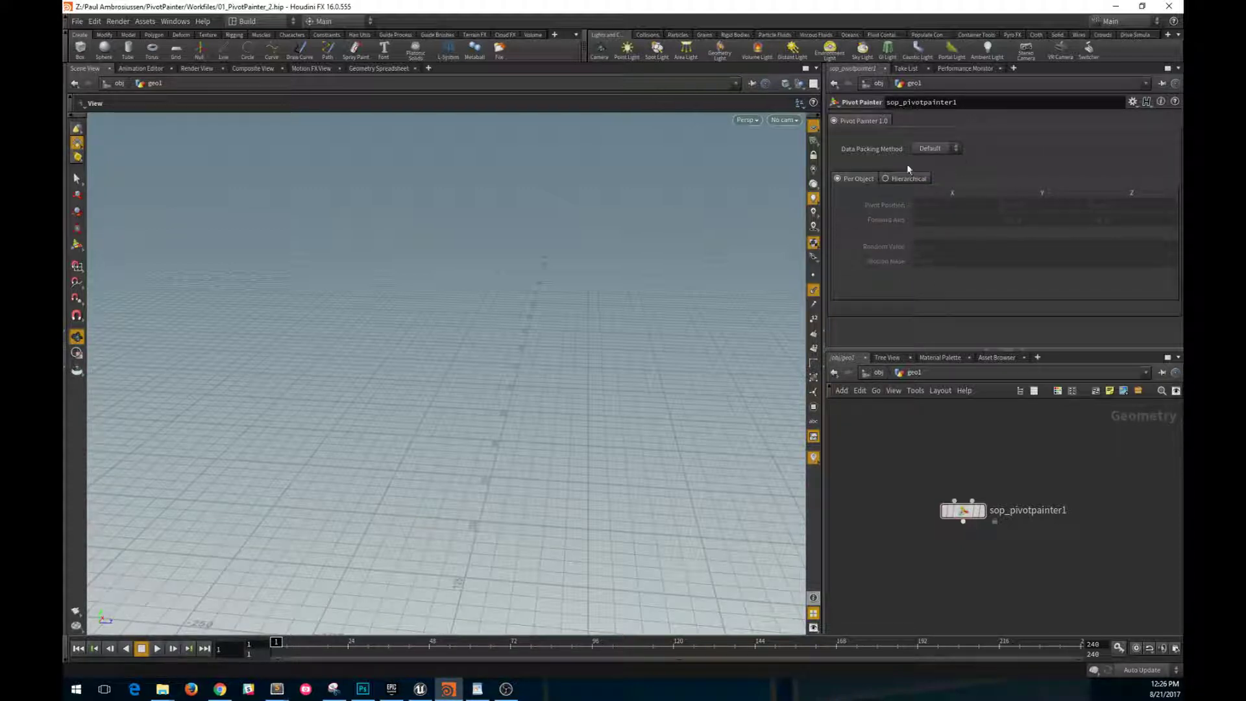
- Move the sop_pivotpainter1 node just below the red network box containing OUT_360_GEO and OUT_360_PIVOTS
middle_click_drag(932, 445, 949, 484)
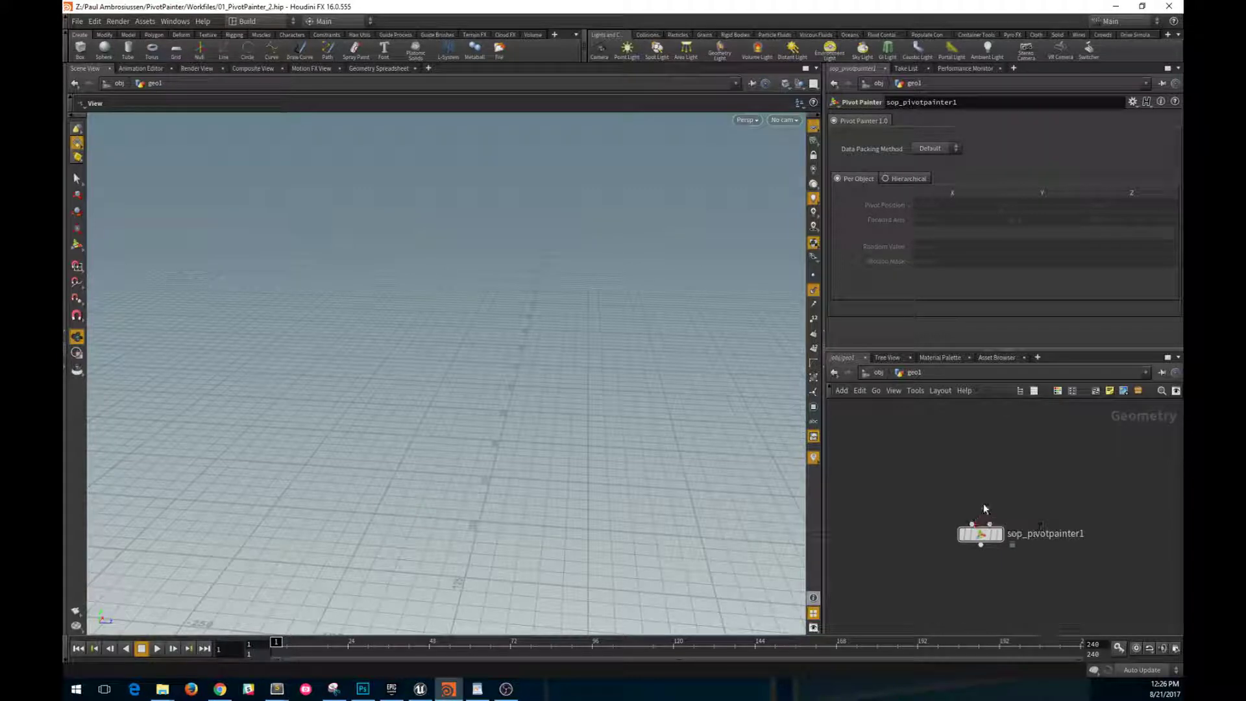
middle_click_drag(945, 458, 996, 536)
left_click_drag(1045, 623, 921, 490)
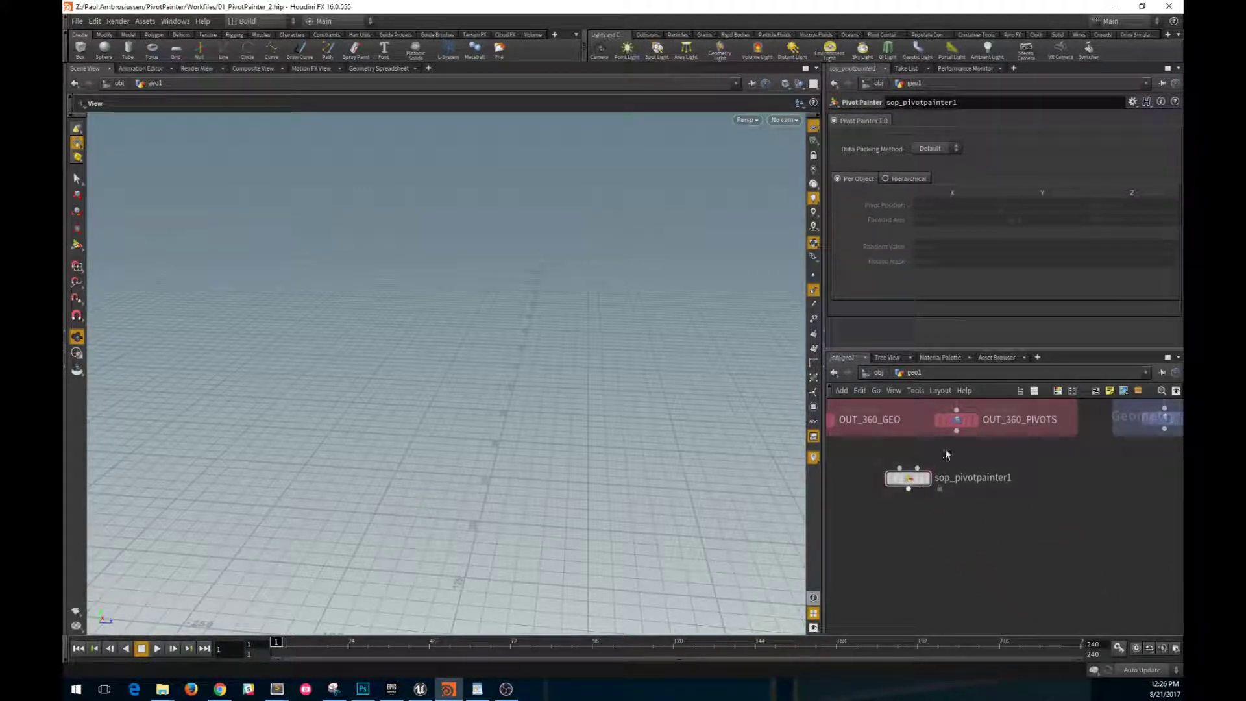
middle_click_drag(946, 455, 1011, 585)
scroll(973, 611, "down", 1)
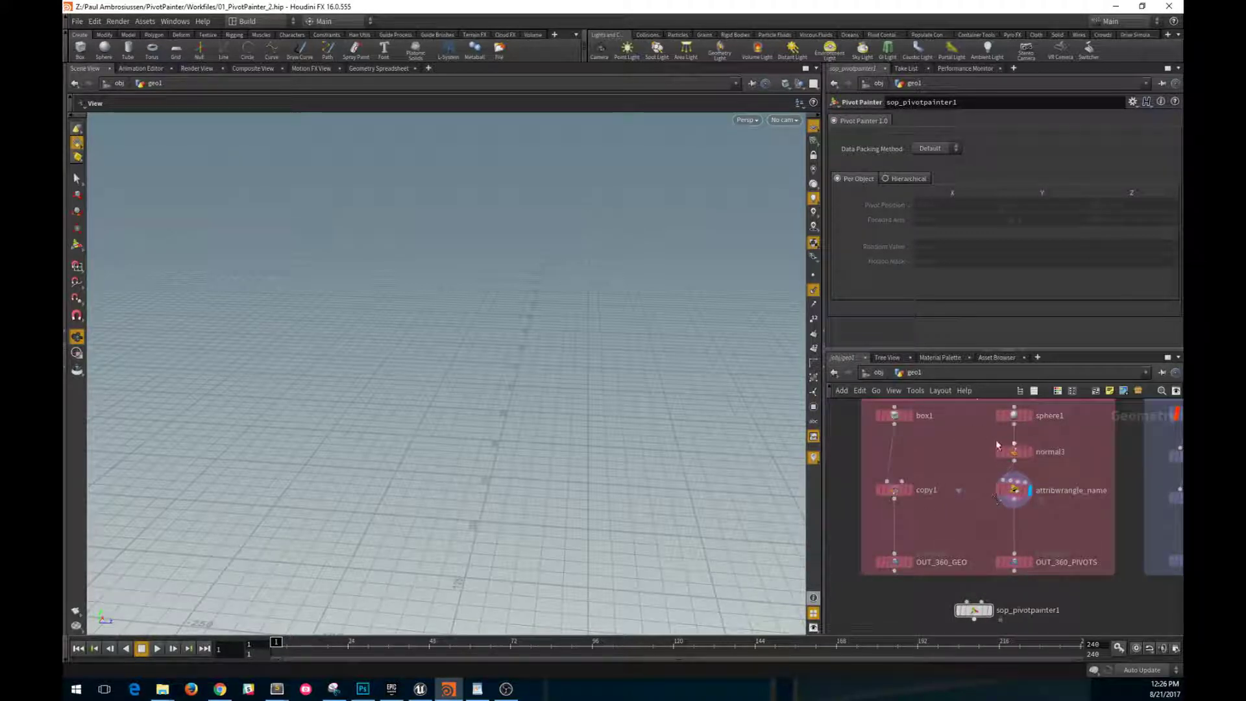
- Display the sphere1 node's geometry and frame it in the viewport
left_click(1028, 415)
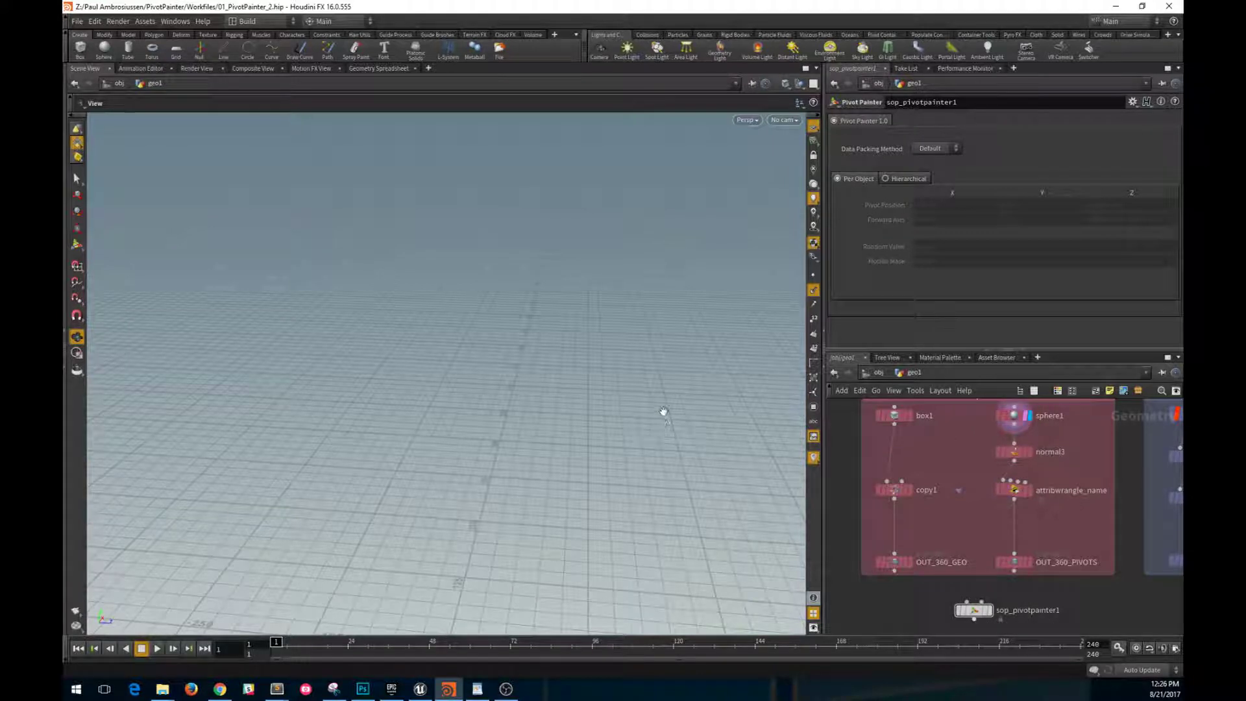
key("f")
left_click_drag(676, 450, 516, 308)
scroll(606, 400, "down", 3)
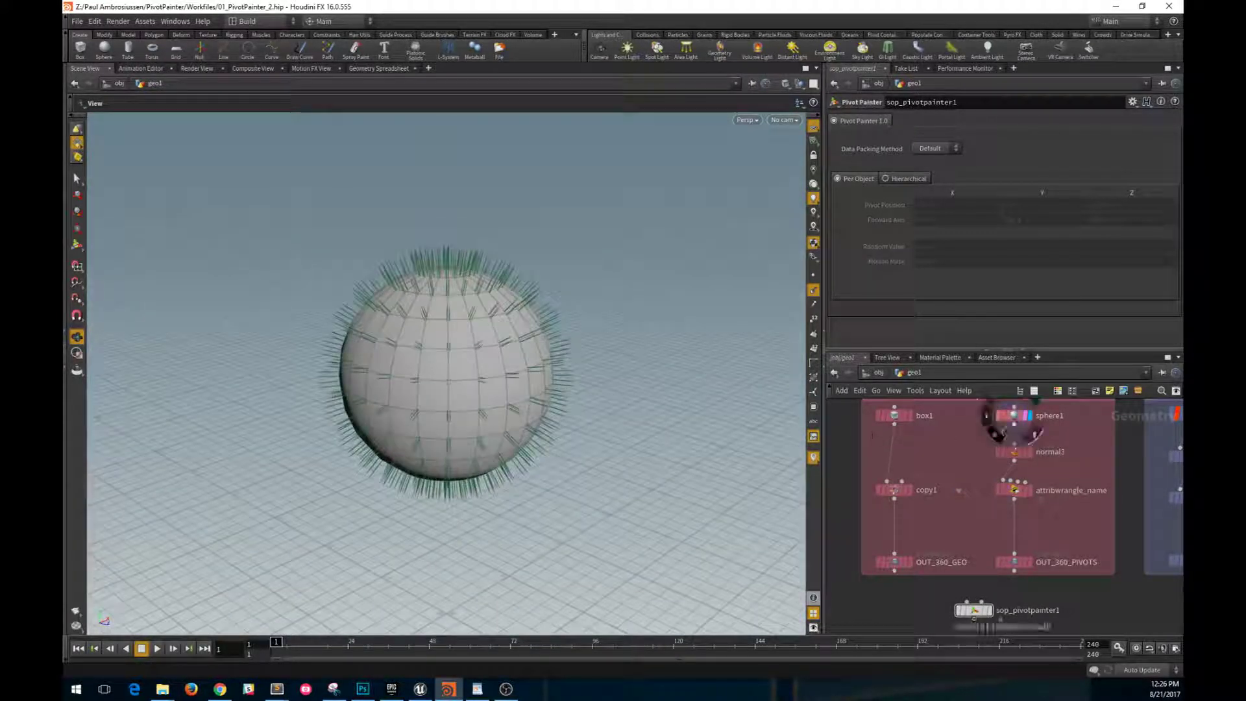
- Display the normal3 node and inspect the point normals on the sphere
left_click(1018, 455)
left_click(1028, 452)
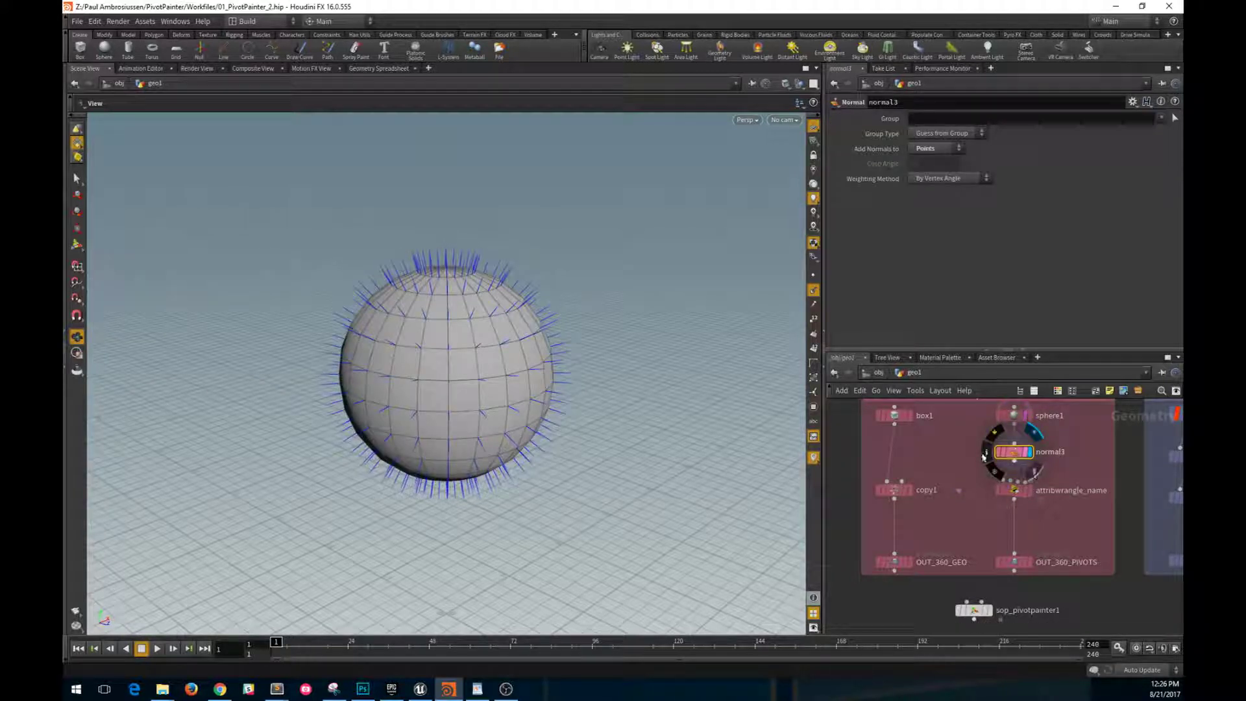
left_click_drag(654, 407, 607, 384)
- Inspect the attribwrangle_name code and its geometry spreadsheet for the per-point name values, and close the spreadsheet
left_click(1015, 491)
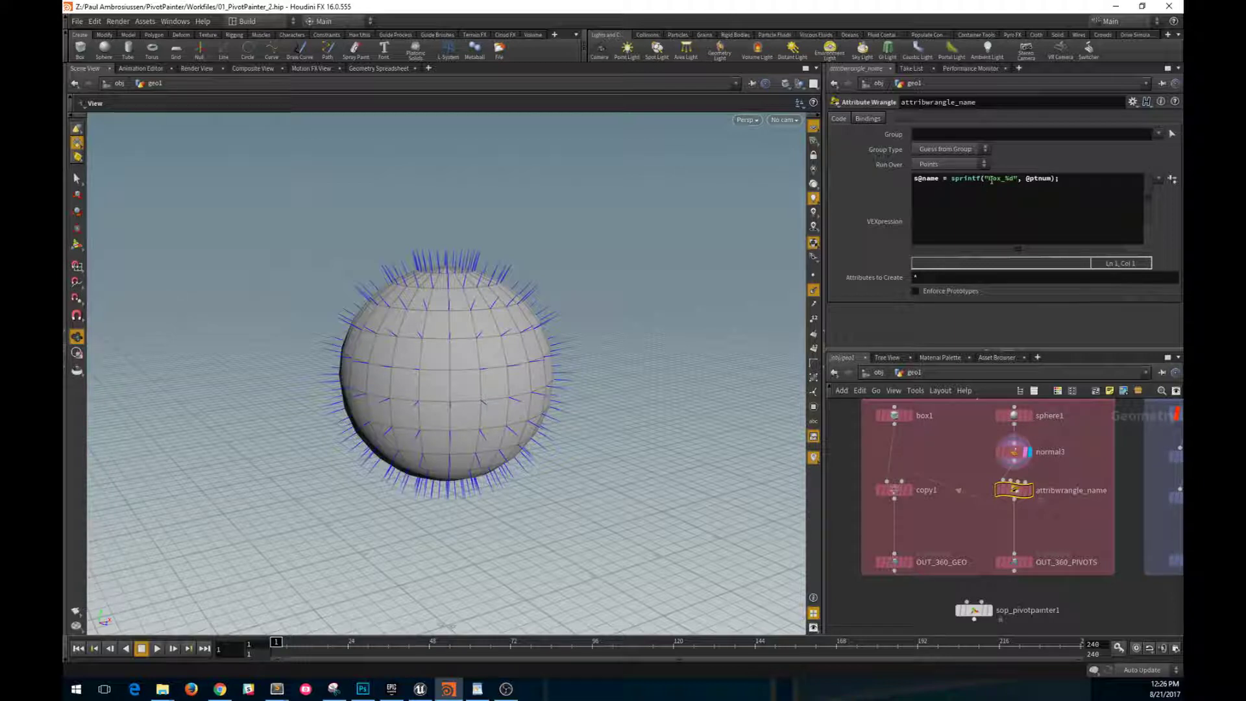
right_click(1031, 500)
left_click(1046, 509)
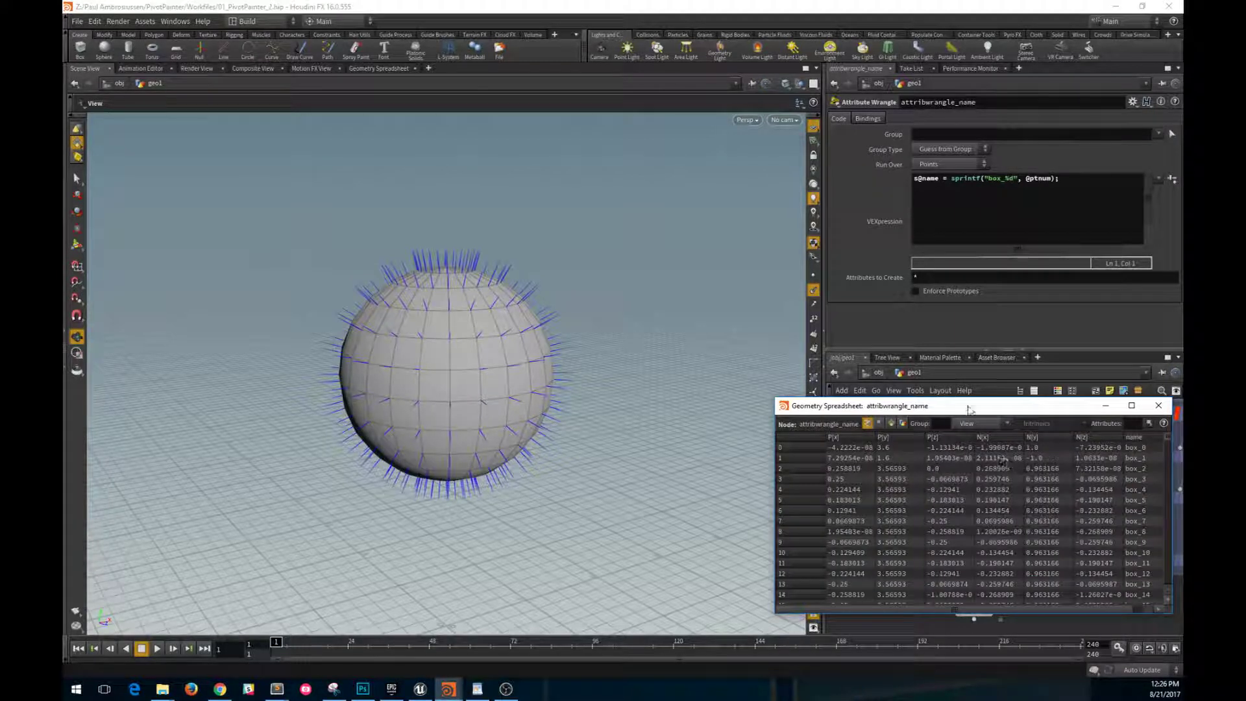
left_click_drag(969, 407, 668, 332)
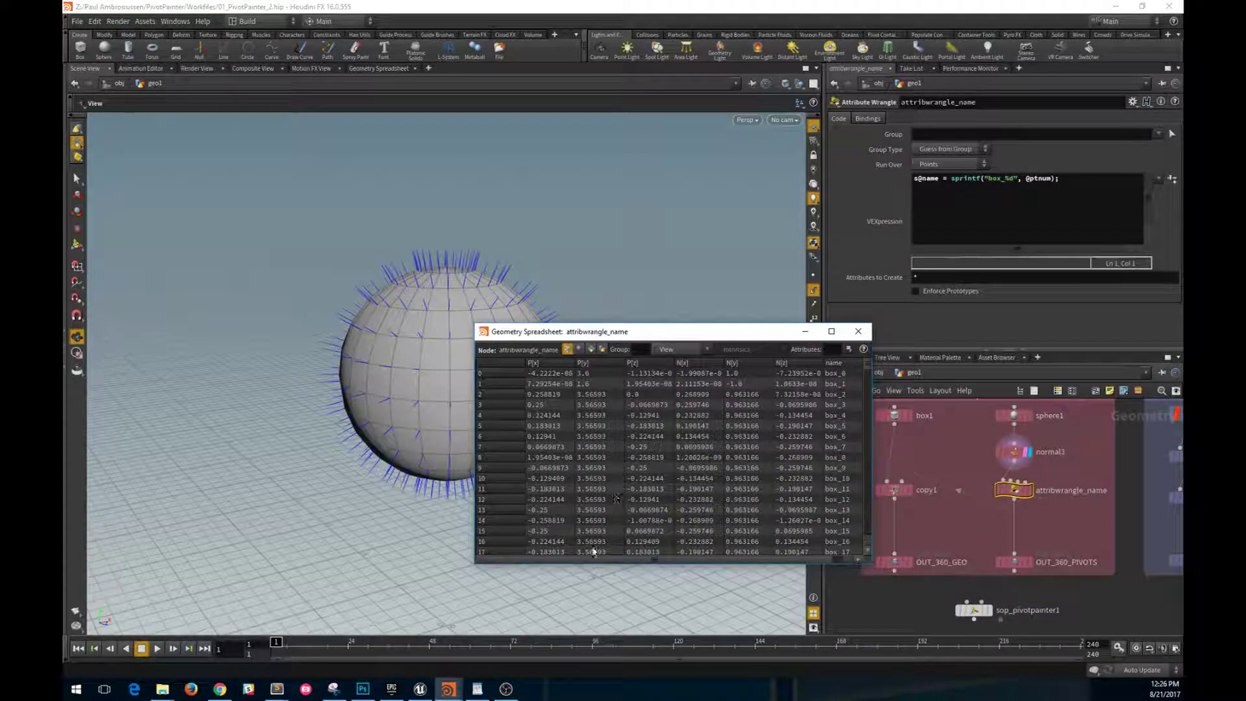
left_click_drag(592, 553, 597, 566)
scroll(808, 437, "down", 9)
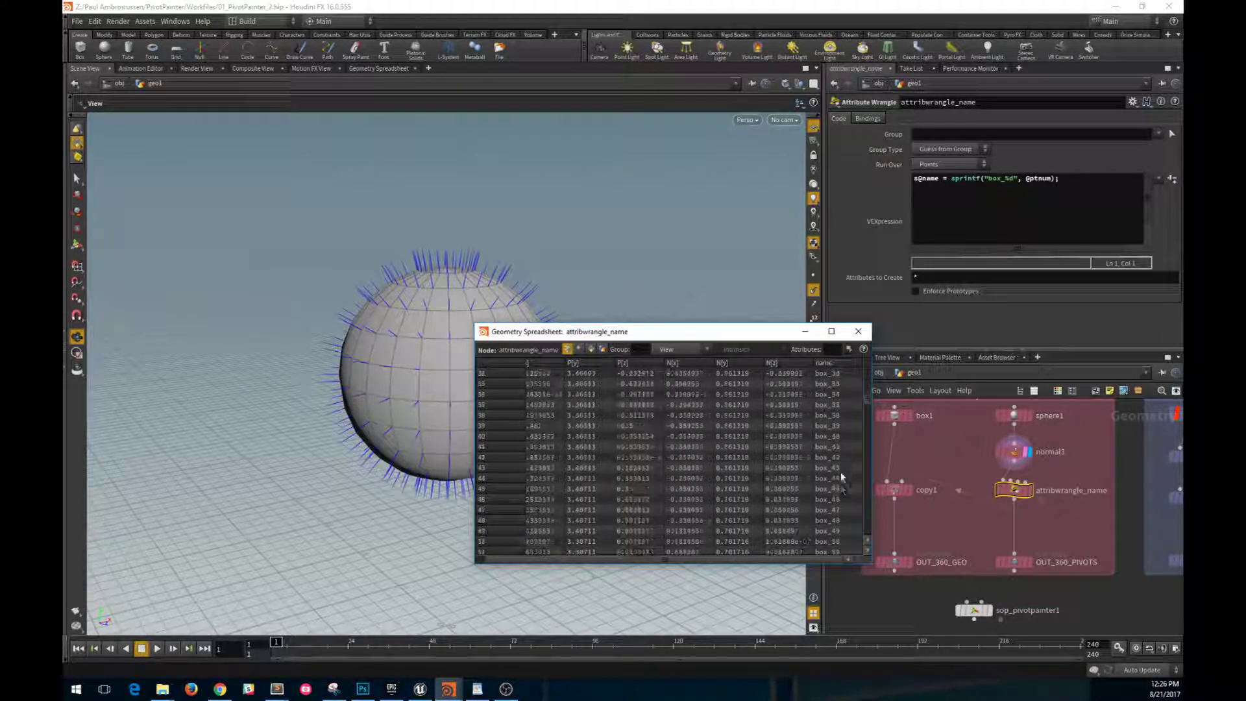
scroll(840, 475, "up", 4)
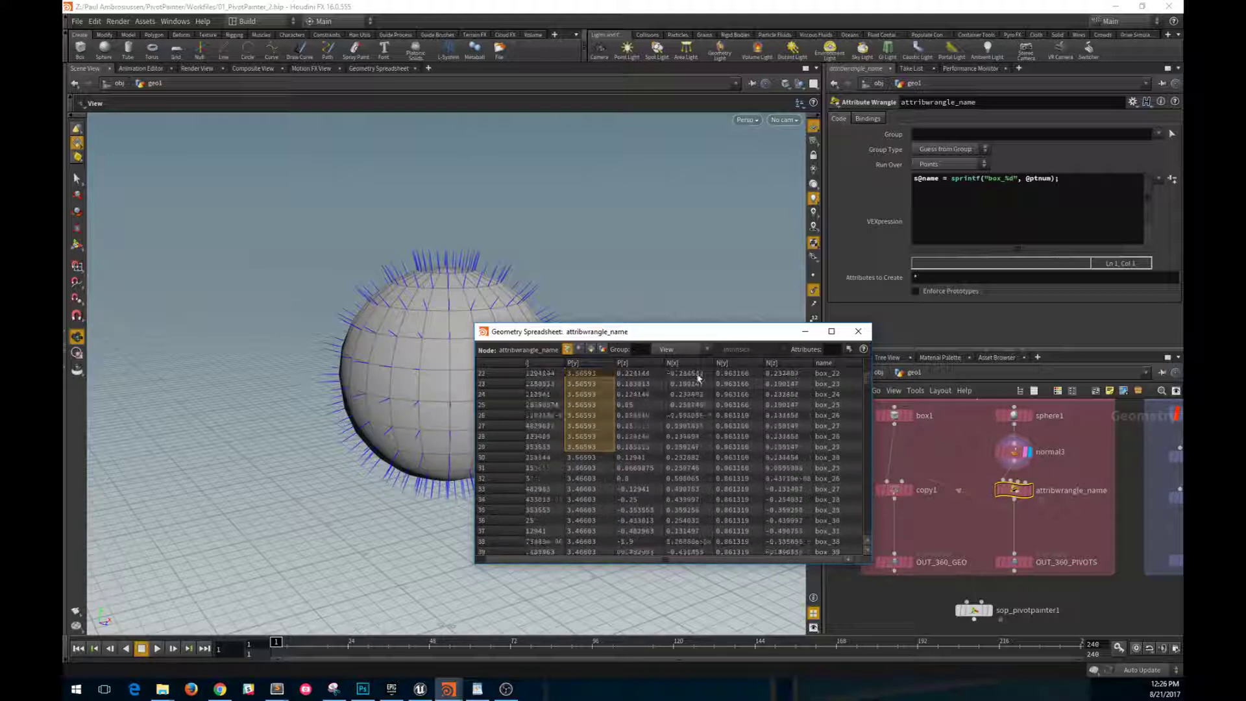
scroll(698, 379, "up", 2)
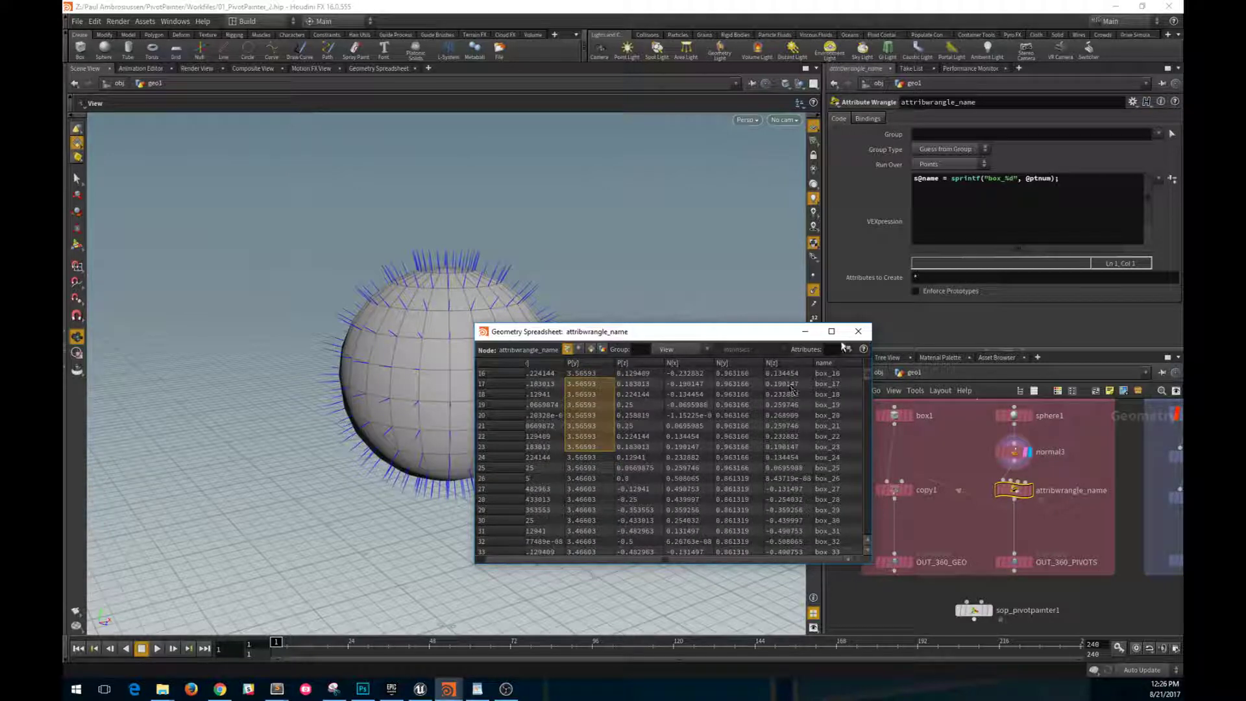
left_click(858, 332)
- Display the box1 node, then the copy1 node with its attribute settings, framing each in the viewport
left_click(909, 415)
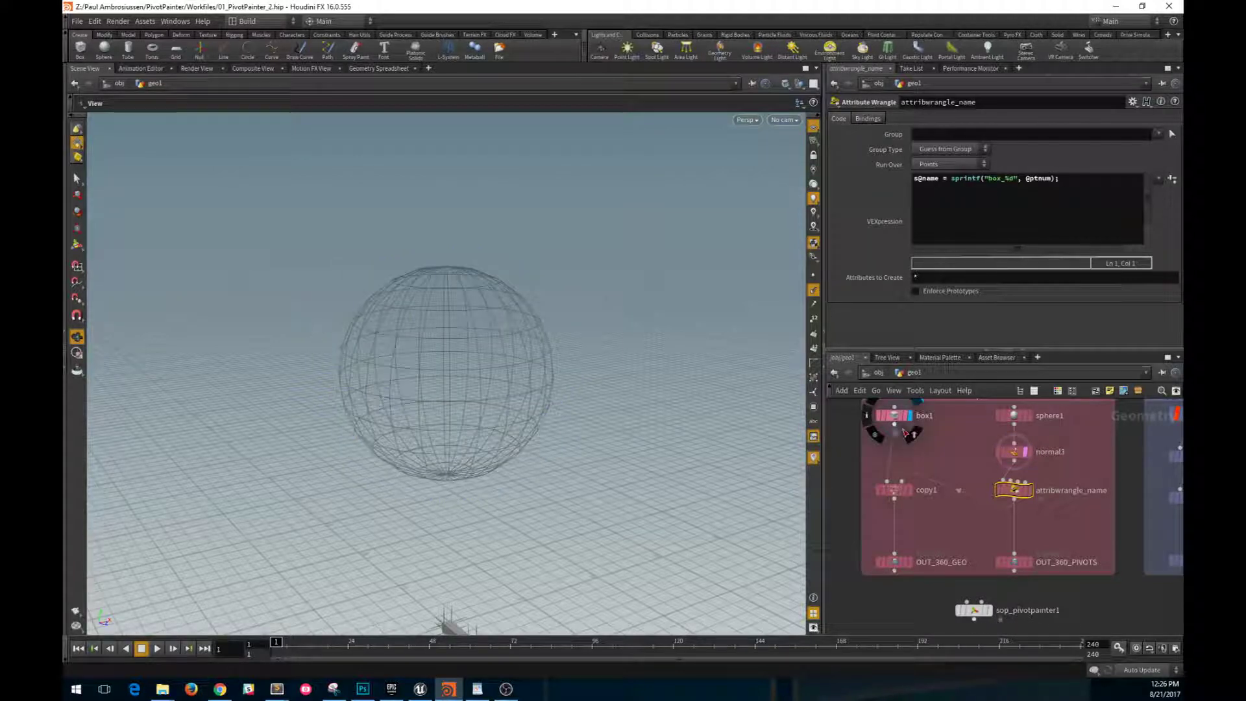
key("f")
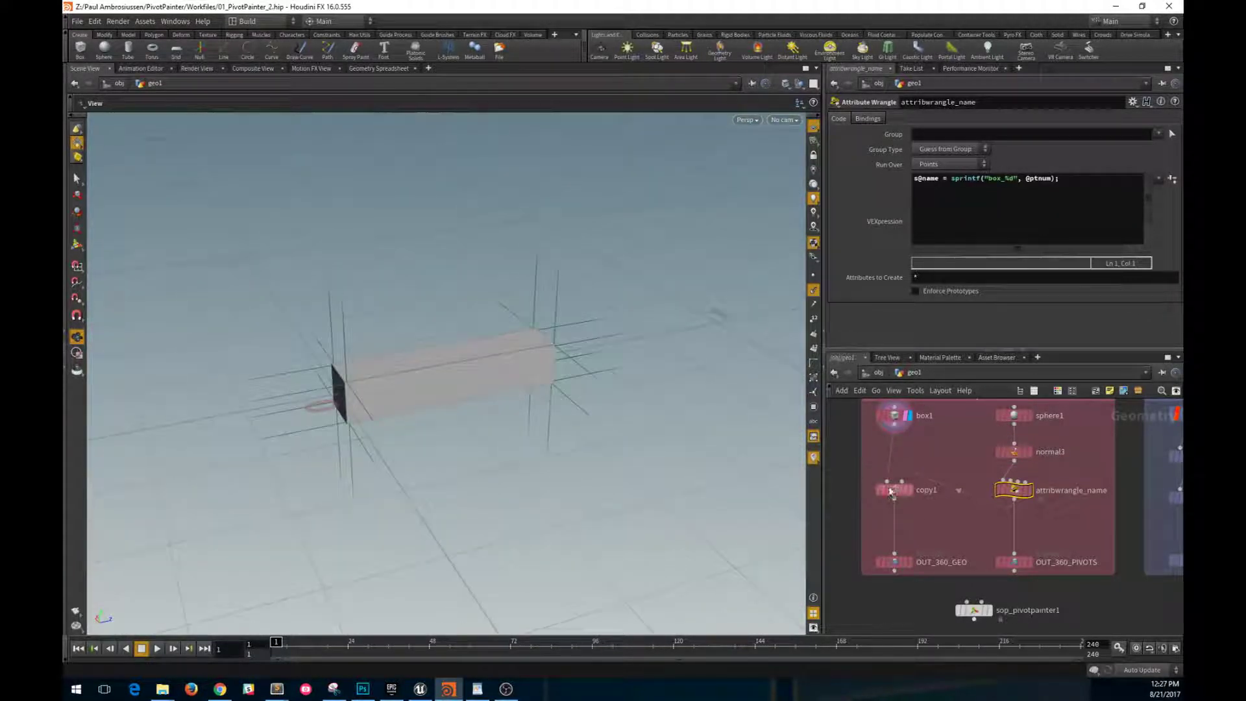
left_click(909, 491)
left_click(909, 492)
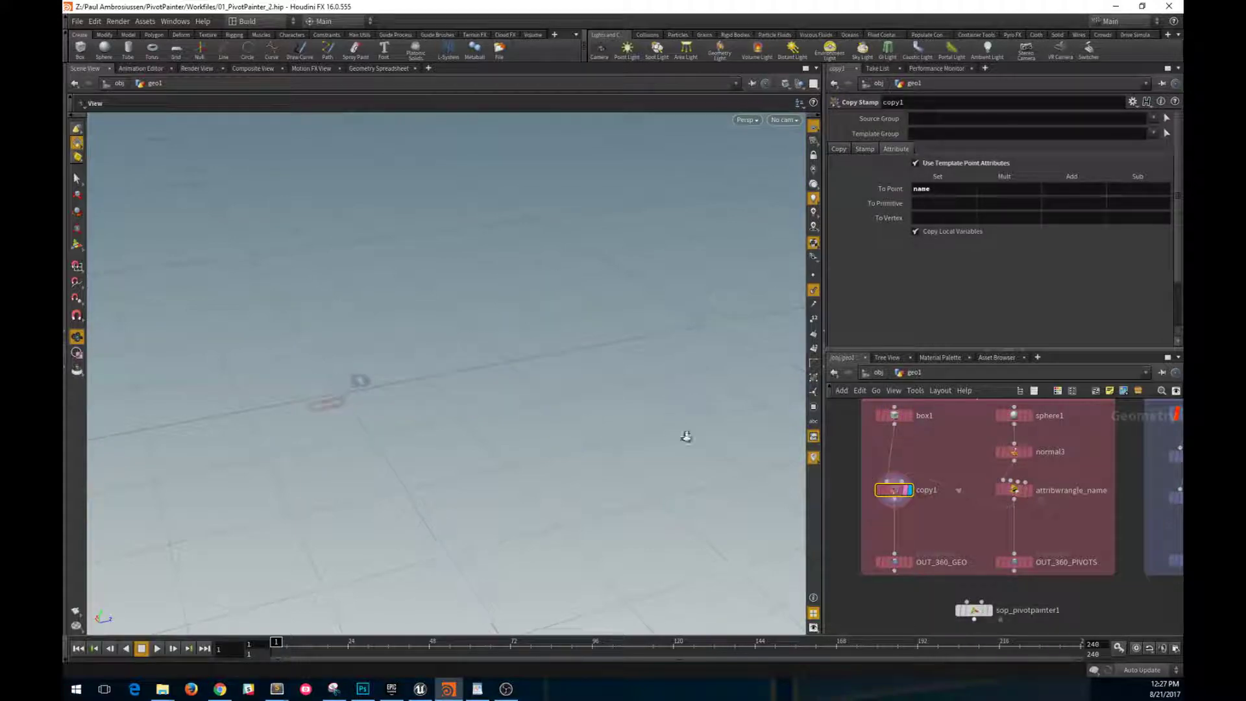
key("f")
mouse_move(580, 377)
left_mouse_down()
mouse_move(552, 383)
mouse_move(571, 392)
left_mouse_up()
mouse_move(909, 493)
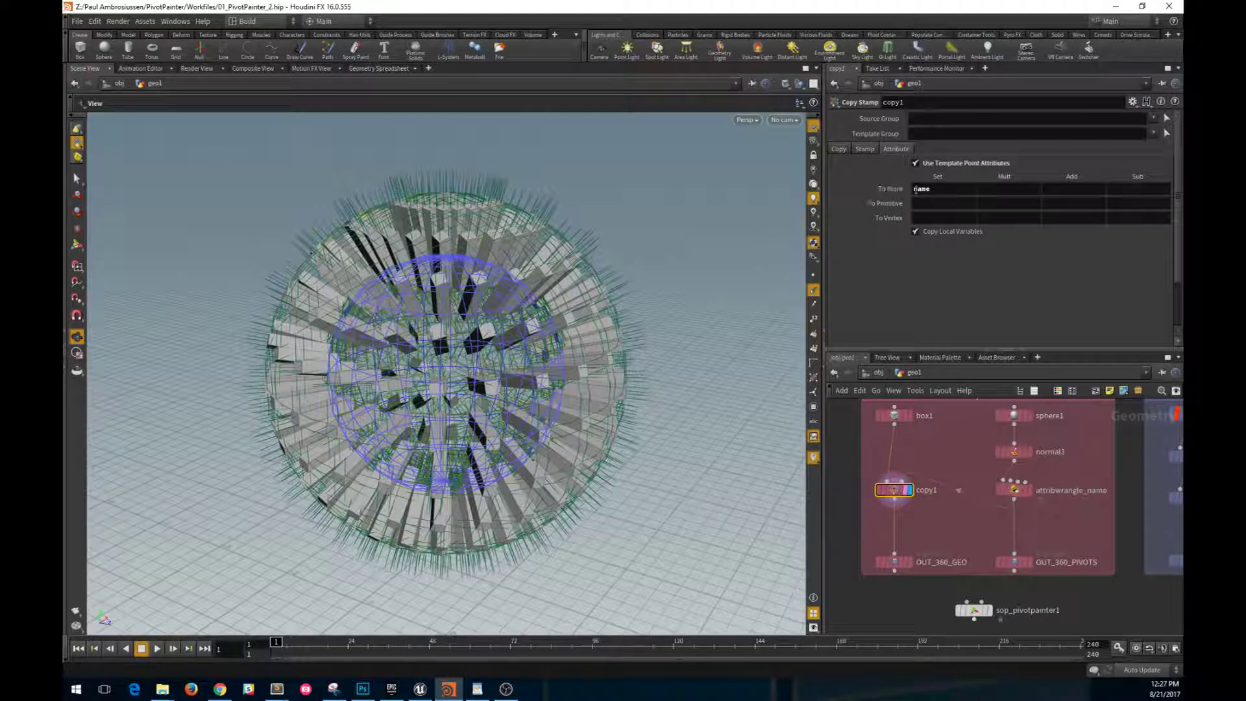
- Inspect the name values in copy1's geometry spreadsheet through to the final rows, and close the spreadsheet
right_click(906, 500)
left_click(935, 525)
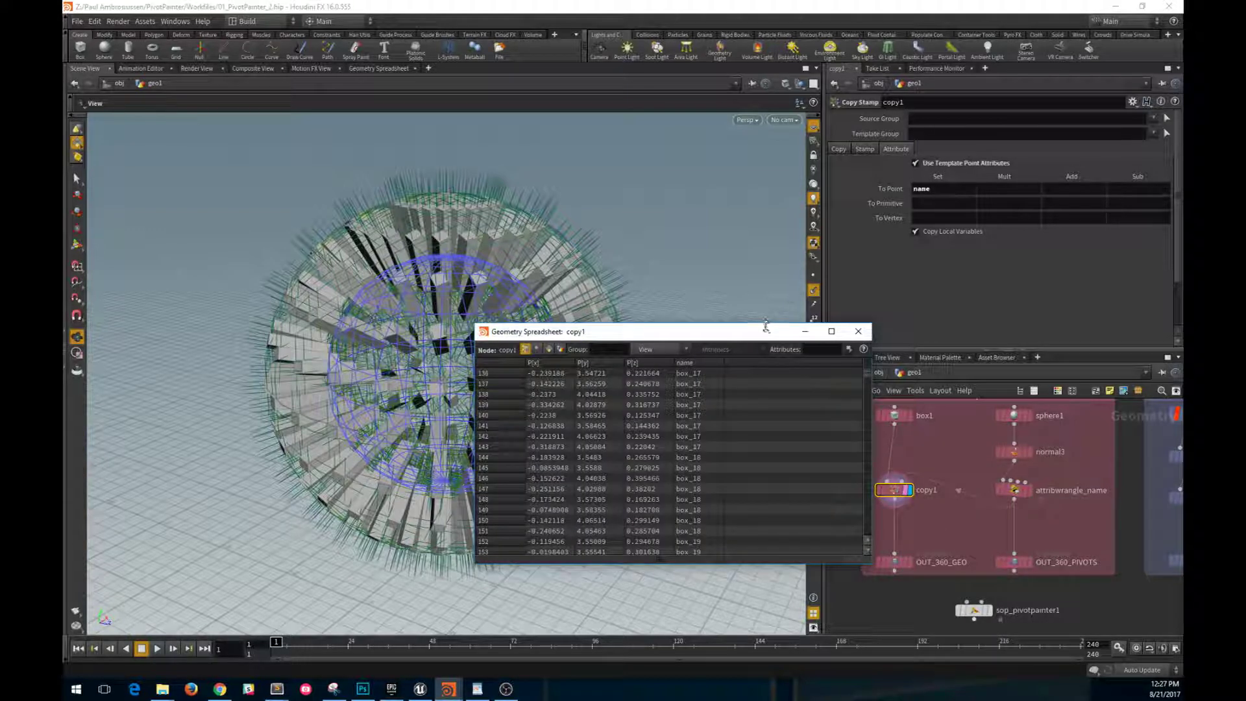
left_click_drag(746, 331, 664, 252)
left_click_drag(784, 296, 789, 462)
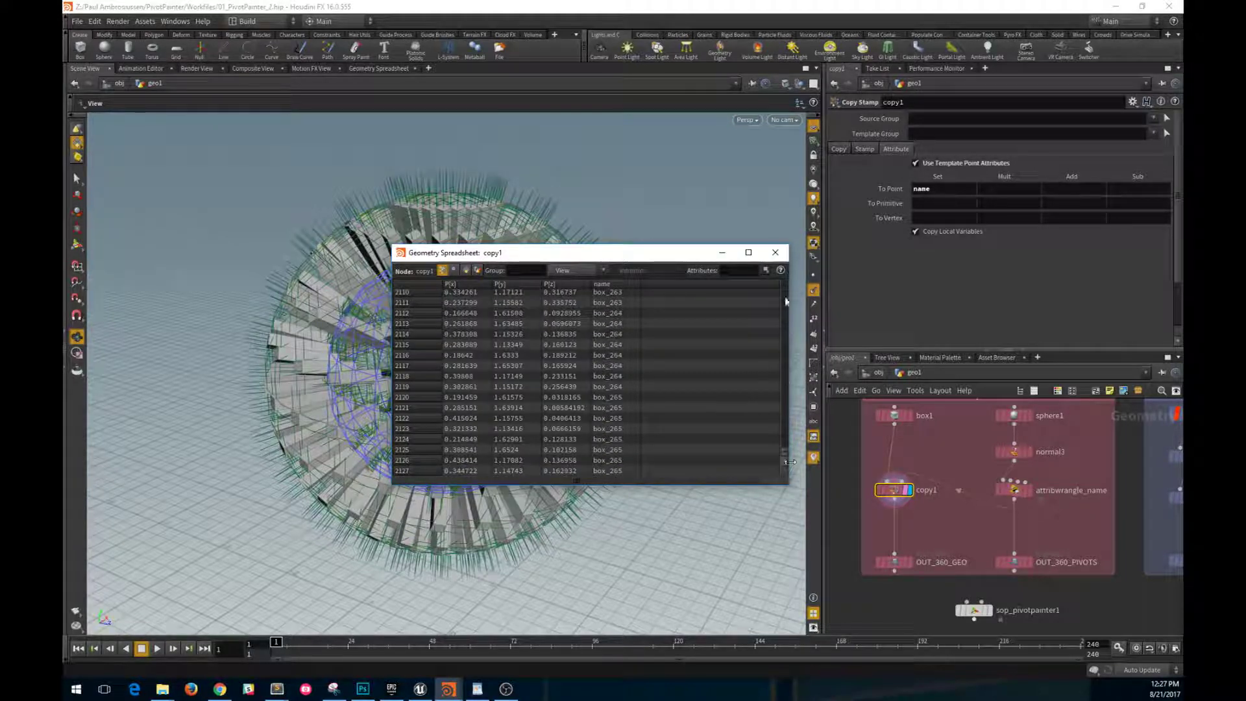
left_click(775, 252)
- Display the OUT_360_GEO transform node and examine its uniform scale setting and the scaled geometry
scroll(940, 525, "up", 2)
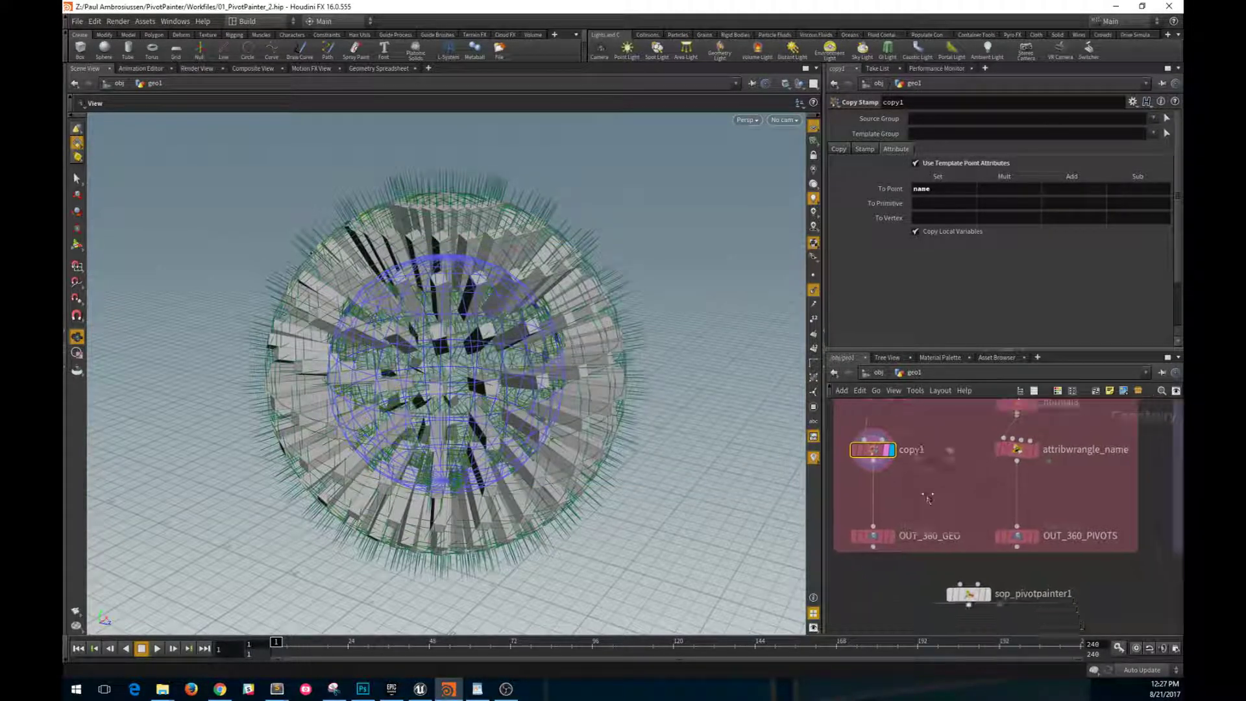
left_click(890, 535)
left_click(891, 534)
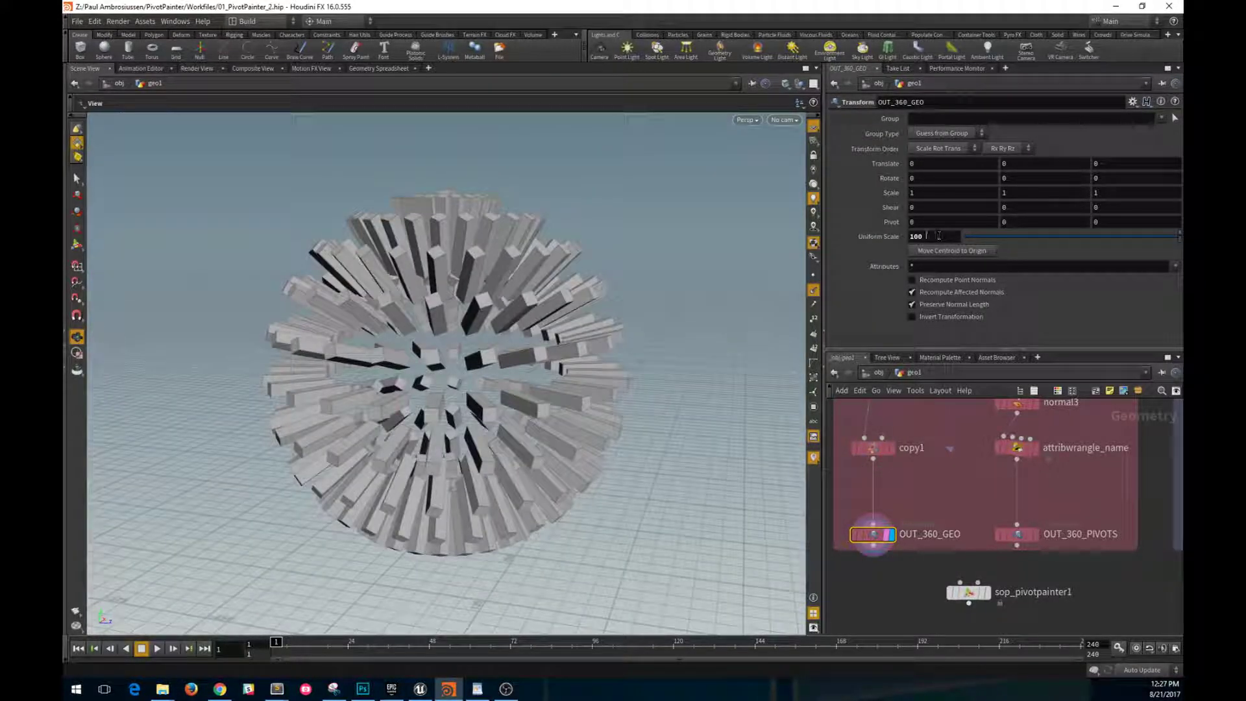
scroll(560, 500, "down", 5)
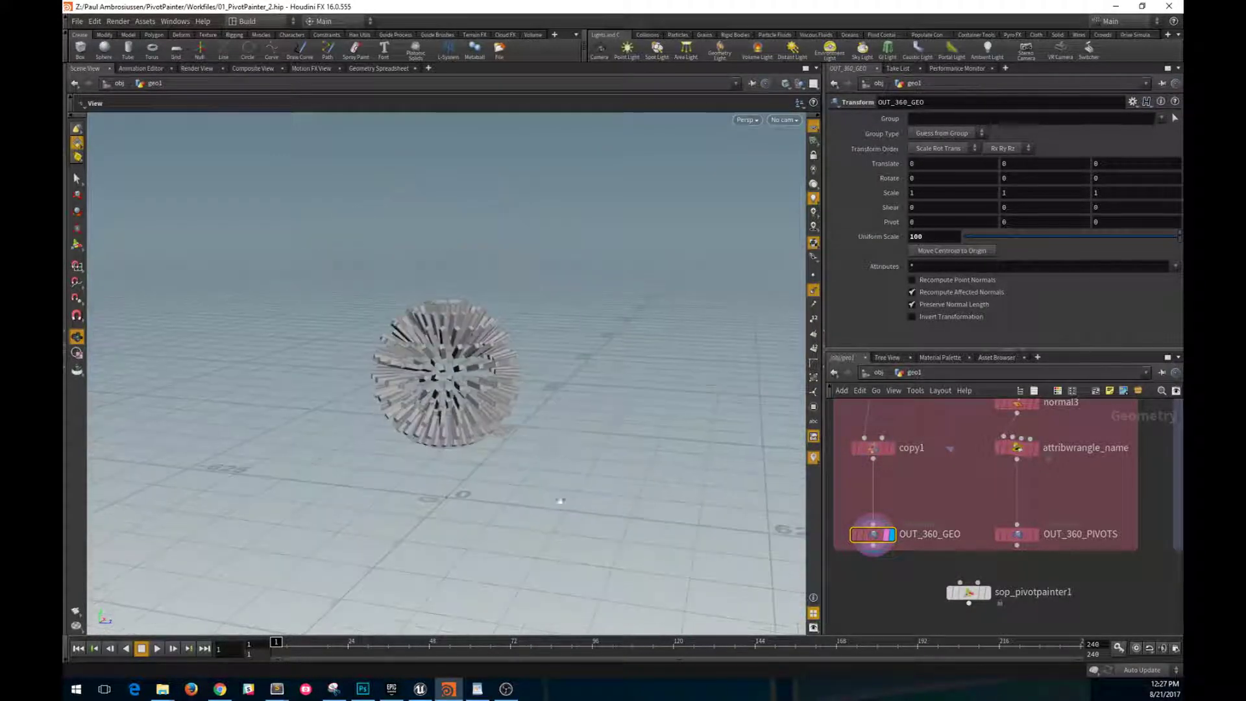
- Display OUT_360_PIVOTS for comparison, return the display to OUT_360_GEO, and examine the boxes from several angles
left_click(1032, 534)
left_click(896, 556)
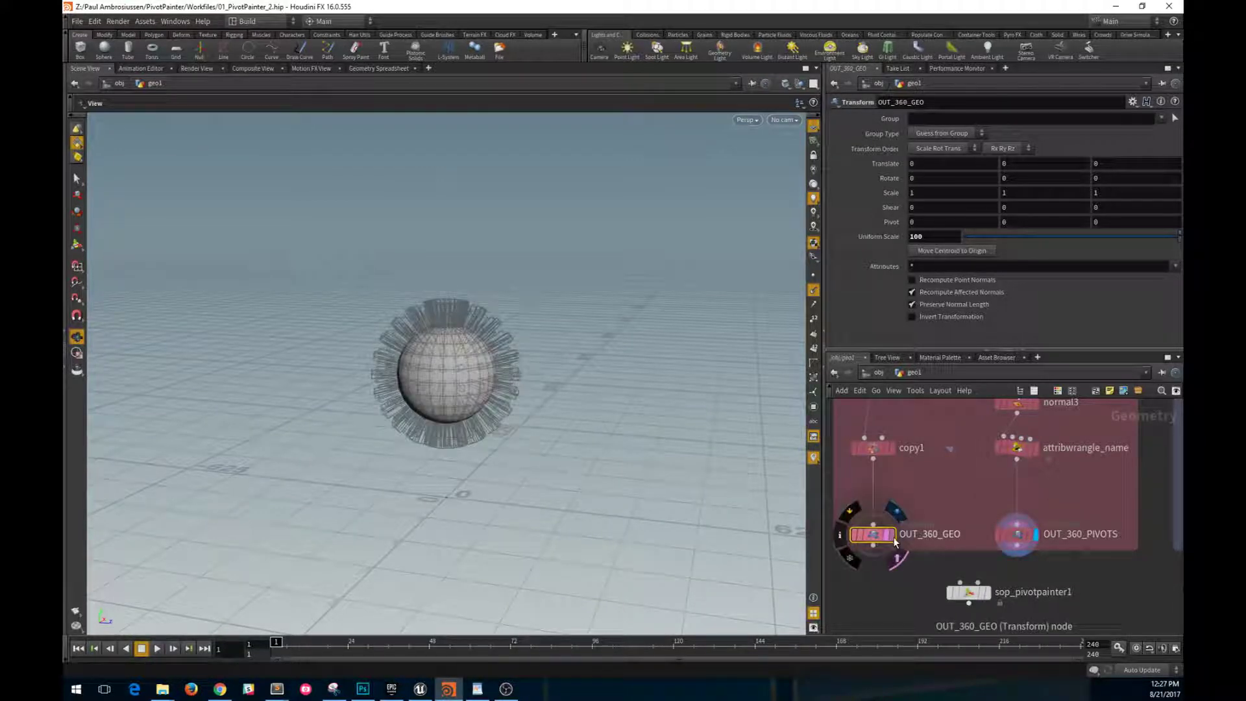
left_click(892, 534)
left_click_drag(552, 367, 493, 362)
left_click_drag(555, 477, 459, 499)
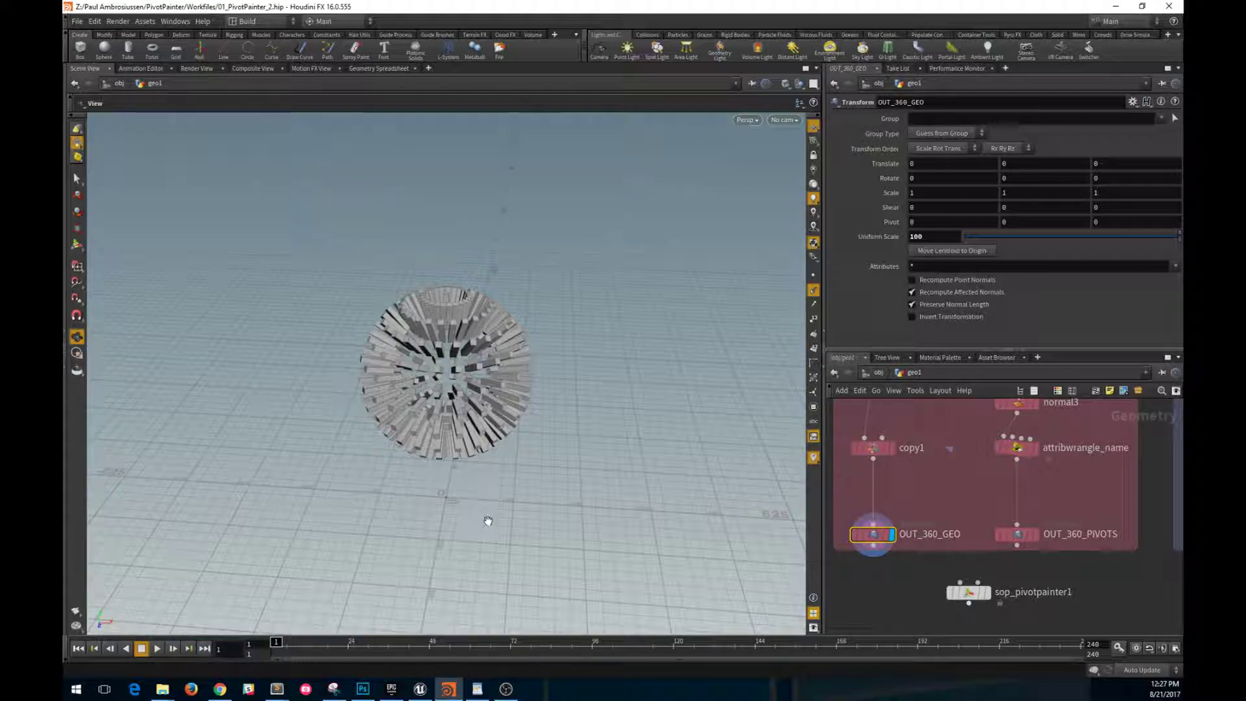
right_click_drag(464, 528, 463, 553)
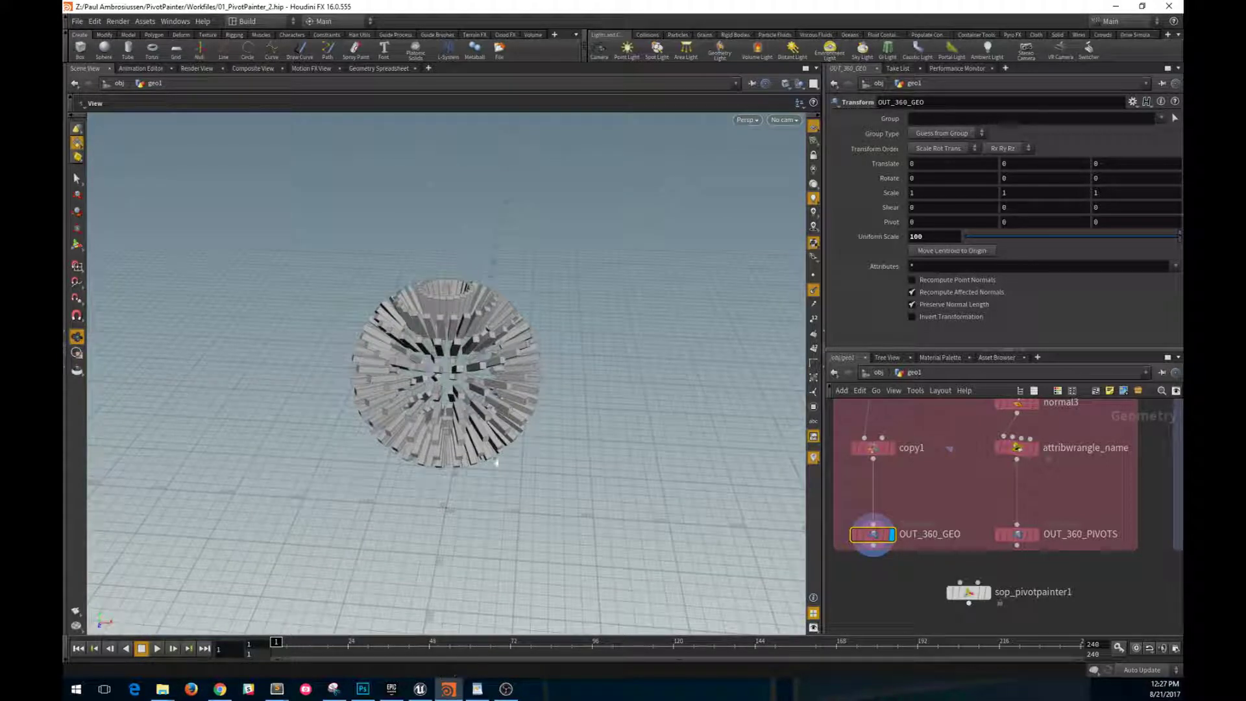
middle_click_drag(892, 587, 900, 552)
left_click_drag(659, 456, 578, 415)
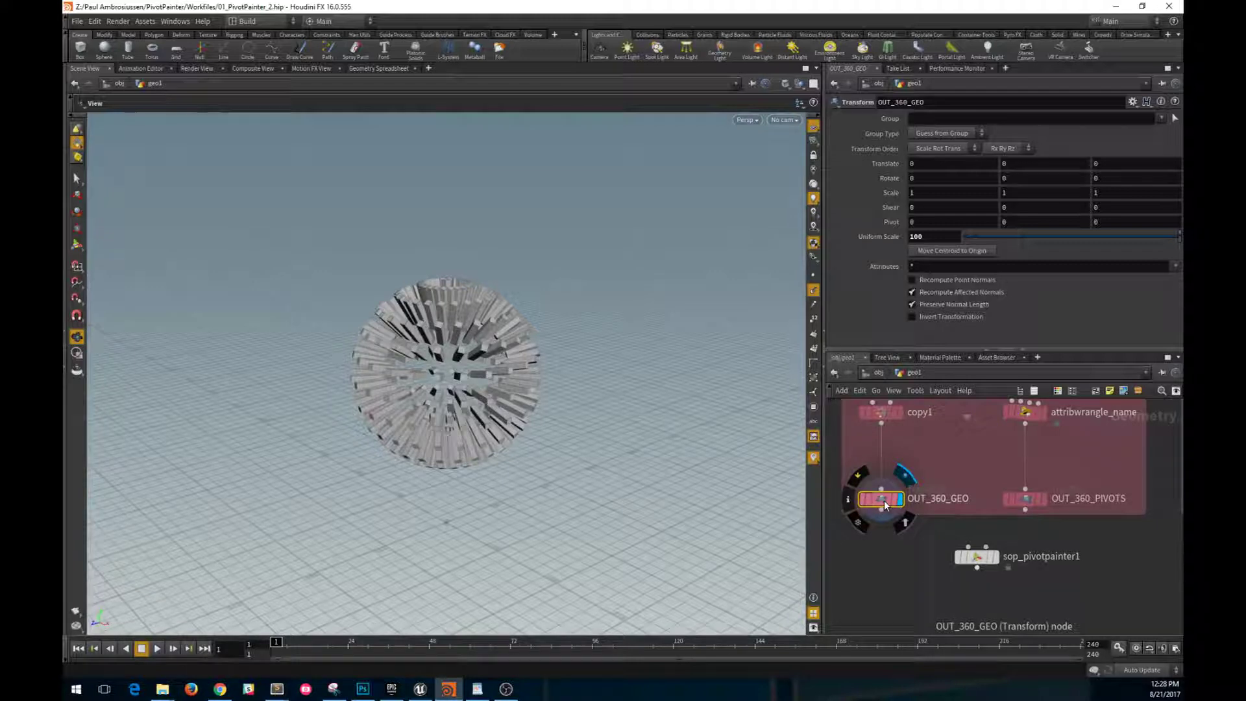
- Compare the name attribute in the geometry spreadsheets of OUT_360_PIVOTS and OUT_360_GEO, closing each spreadsheet
right_click(1029, 506)
left_click(1064, 536)
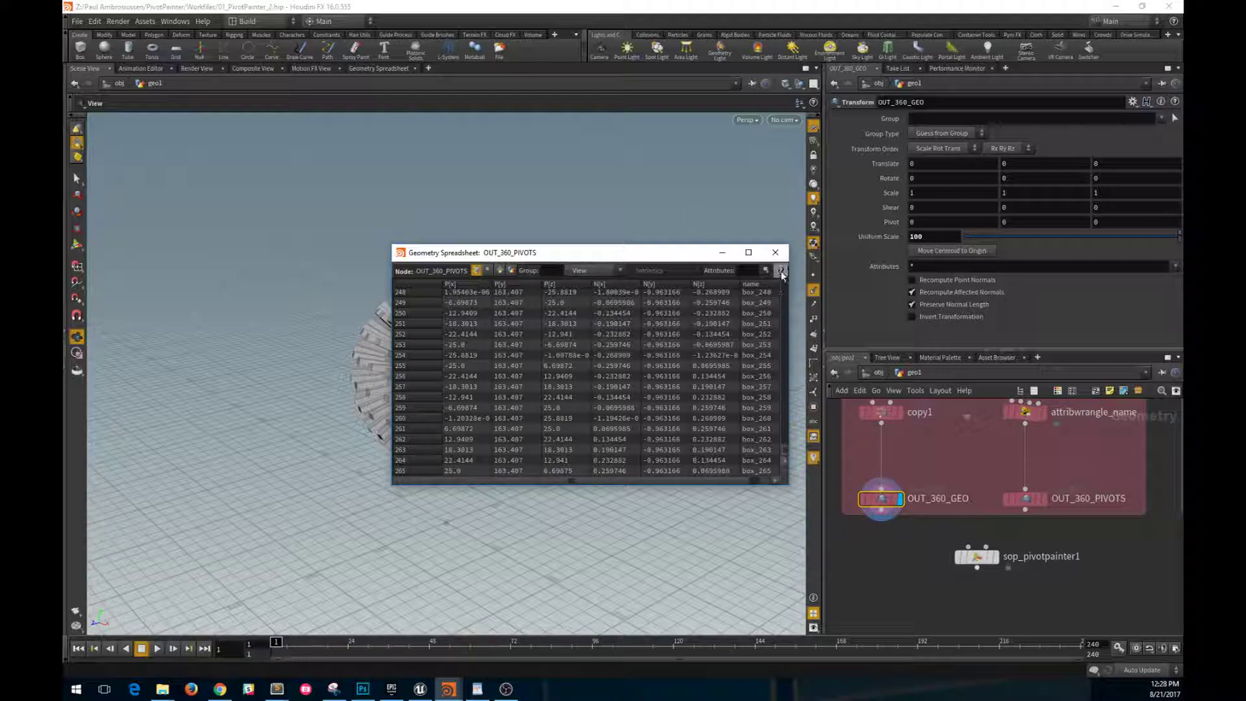
left_click(775, 252)
right_click(881, 498)
left_click(907, 541)
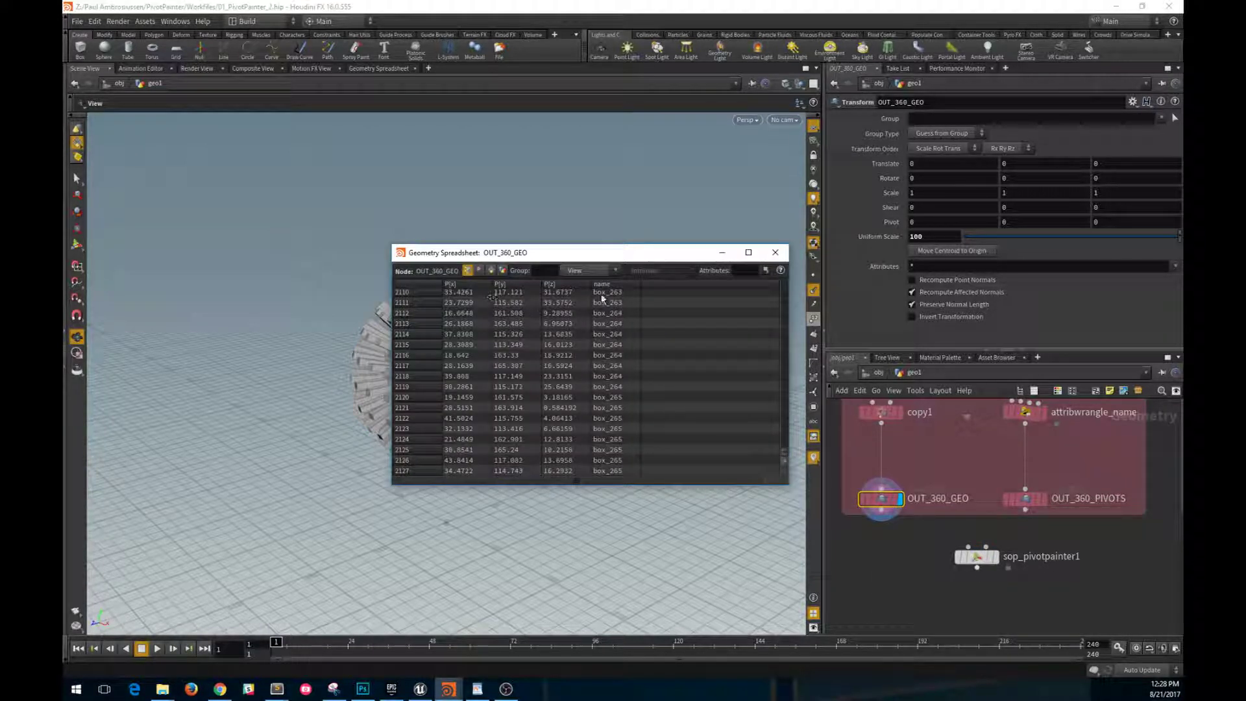
left_click(775, 253)
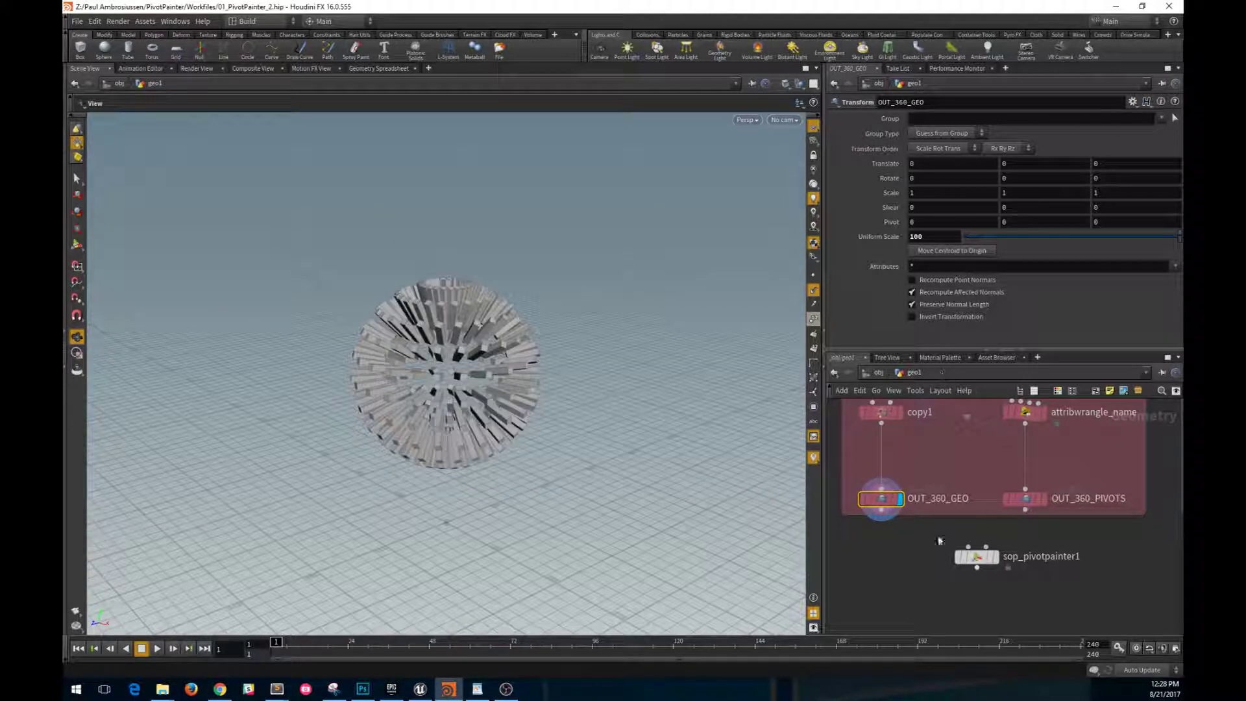
- Wire OUT_360_GEO into the first input and OUT_360_PIVOTS into the second input of sop_pivotpainter1, and display its result
left_click(881, 513)
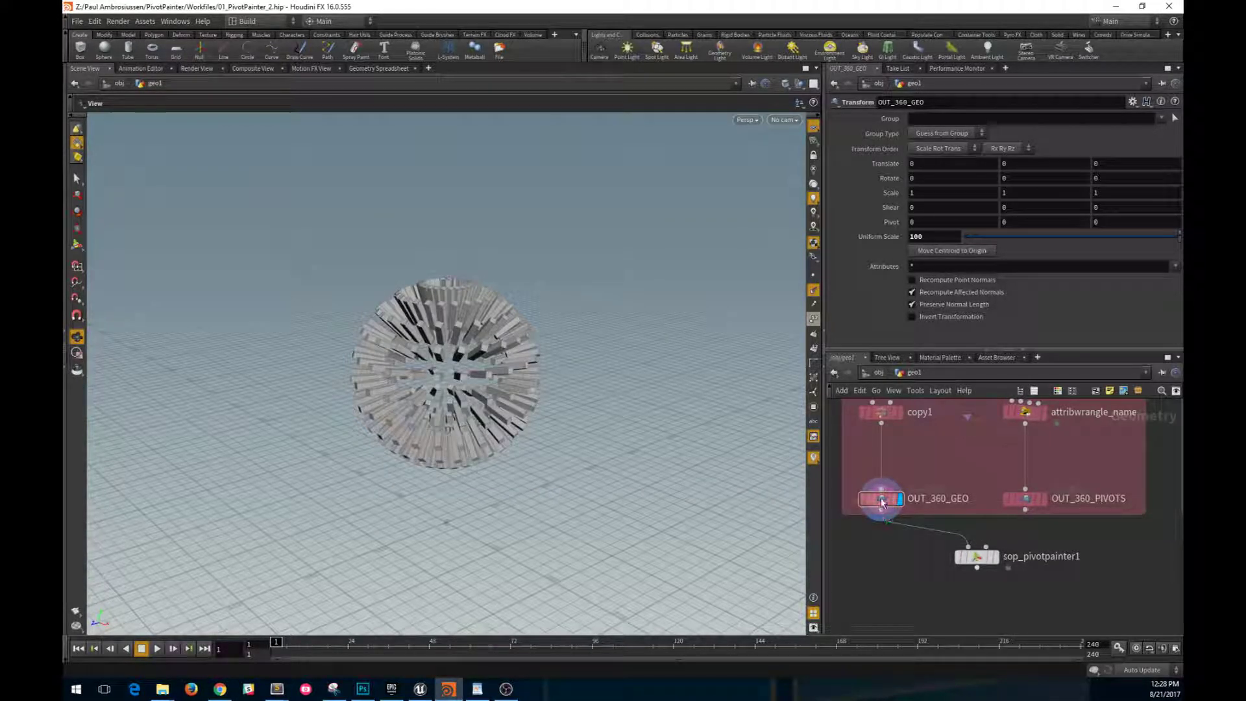
left_click(967, 545)
left_click(986, 544)
left_click(1025, 511)
left_click(996, 557)
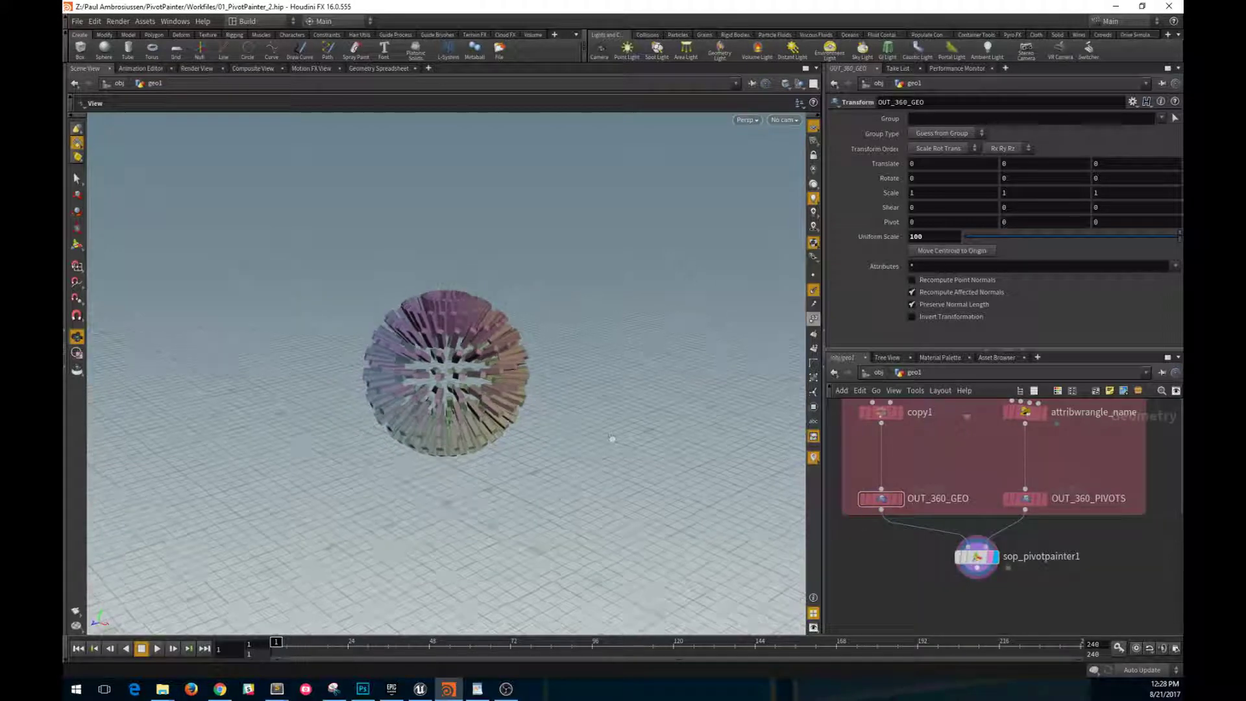
key("f")
left_click_drag(646, 413, 567, 461)
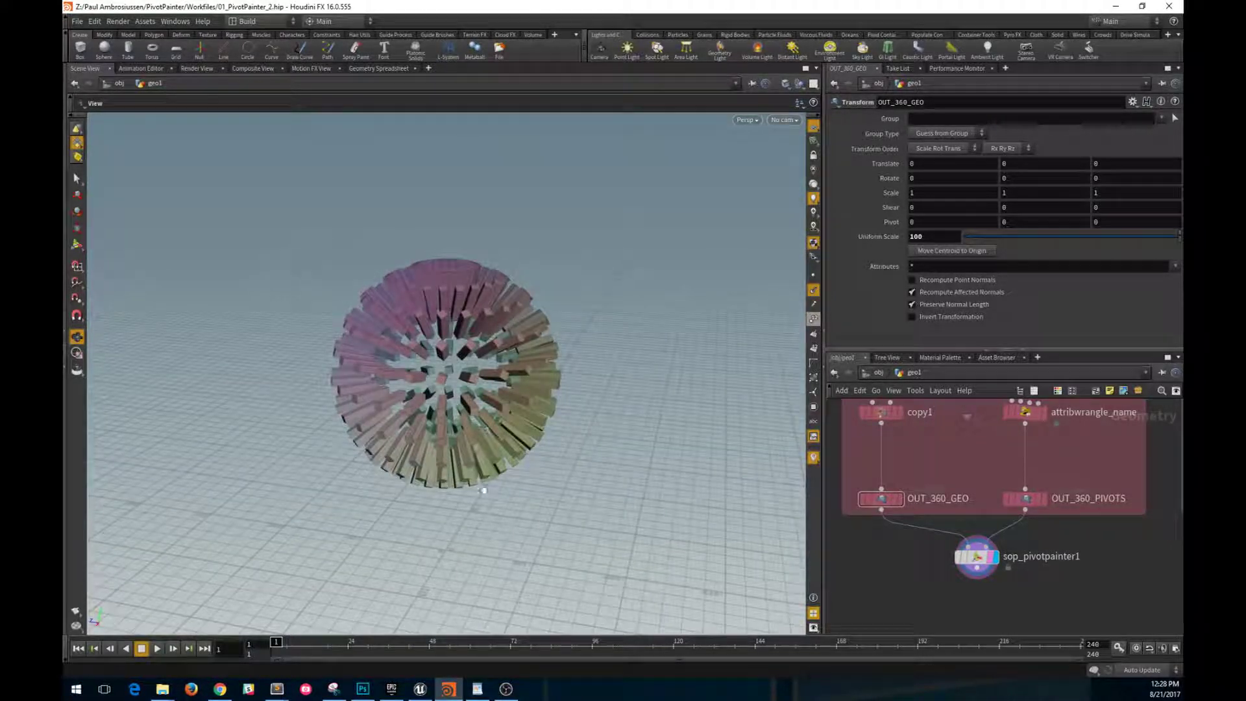
- Switch to Unreal Editor to examine the animated 360 star meshes in the demo scene, and return to Houdini
left_click(420, 688)
right_click_drag(468, 438, 419, 416)
key("w")
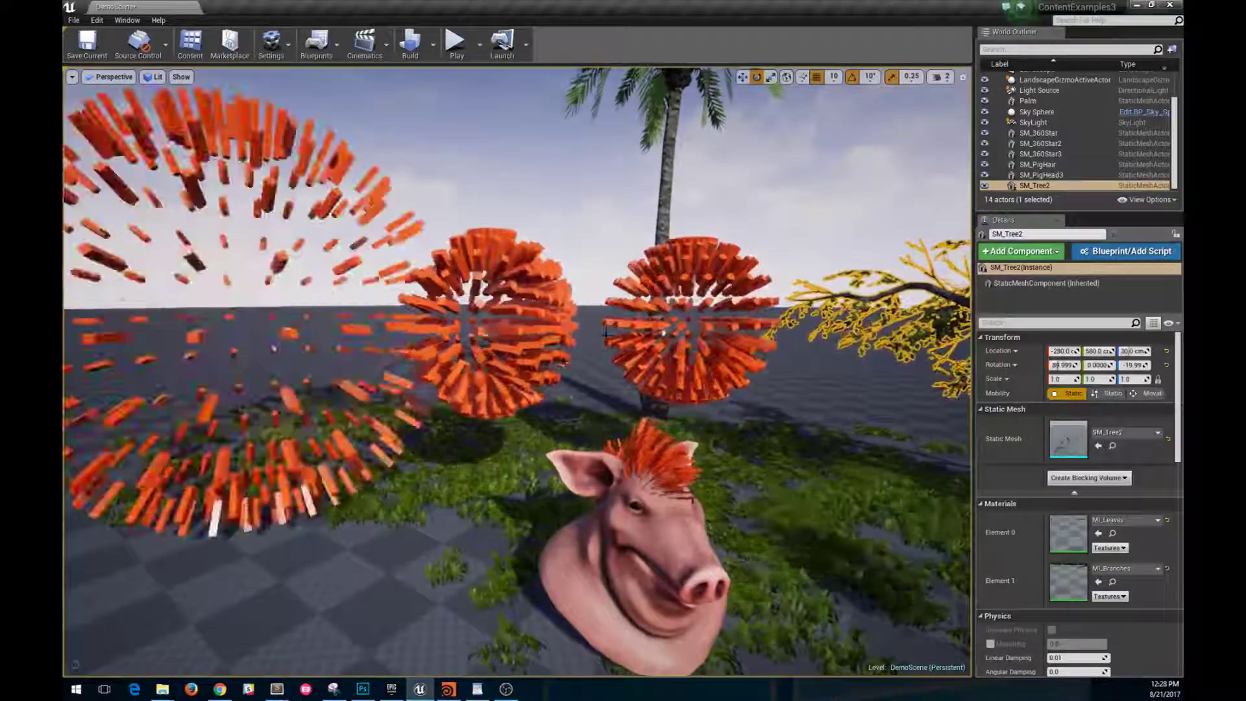
key("s")
right_click_drag(468, 439, 448, 482)
key("q")
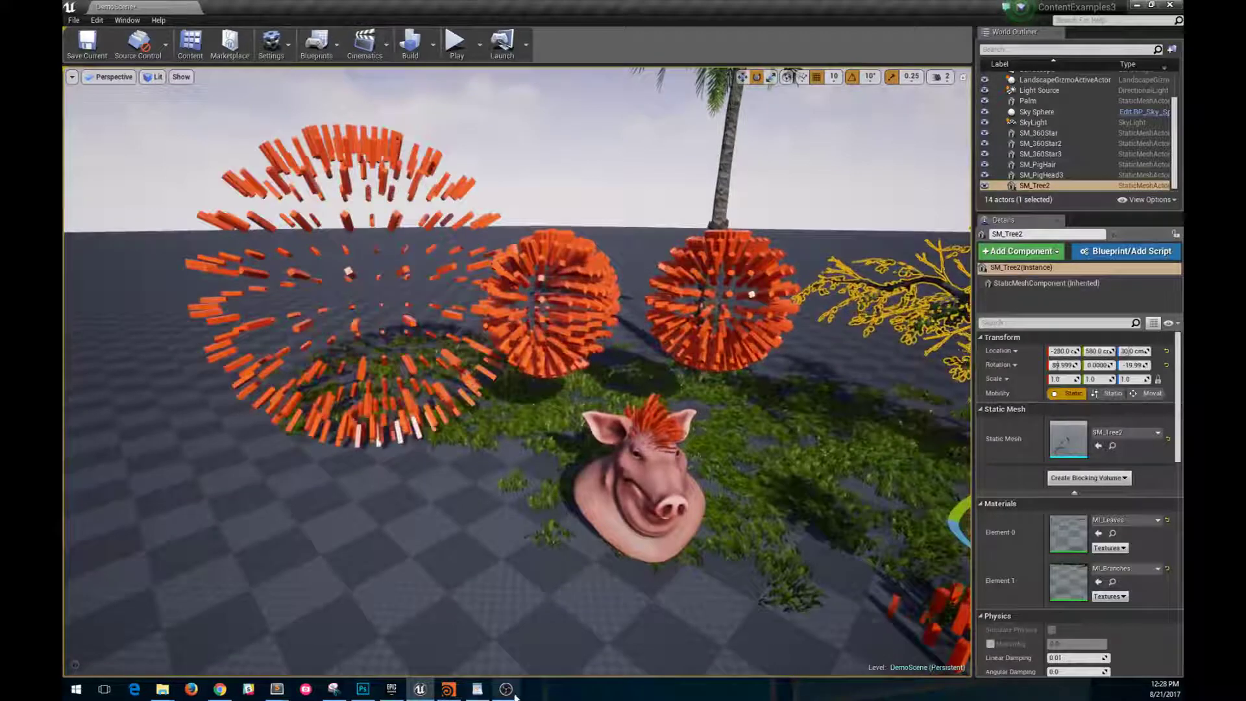
left_click(448, 689)
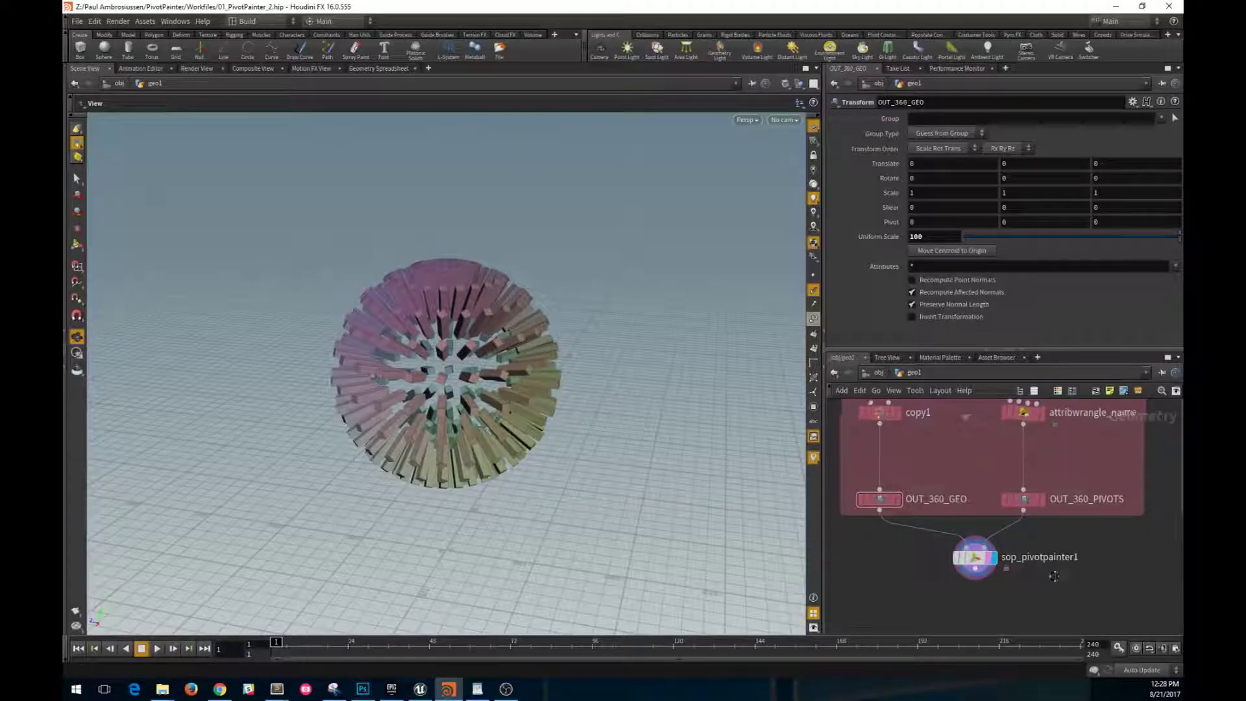
- Detach sop_pivotpainter1 from the 360 nodes, placing it below OUT_TREE_GEO, and set it to Hierarchical
double_click(979, 580)
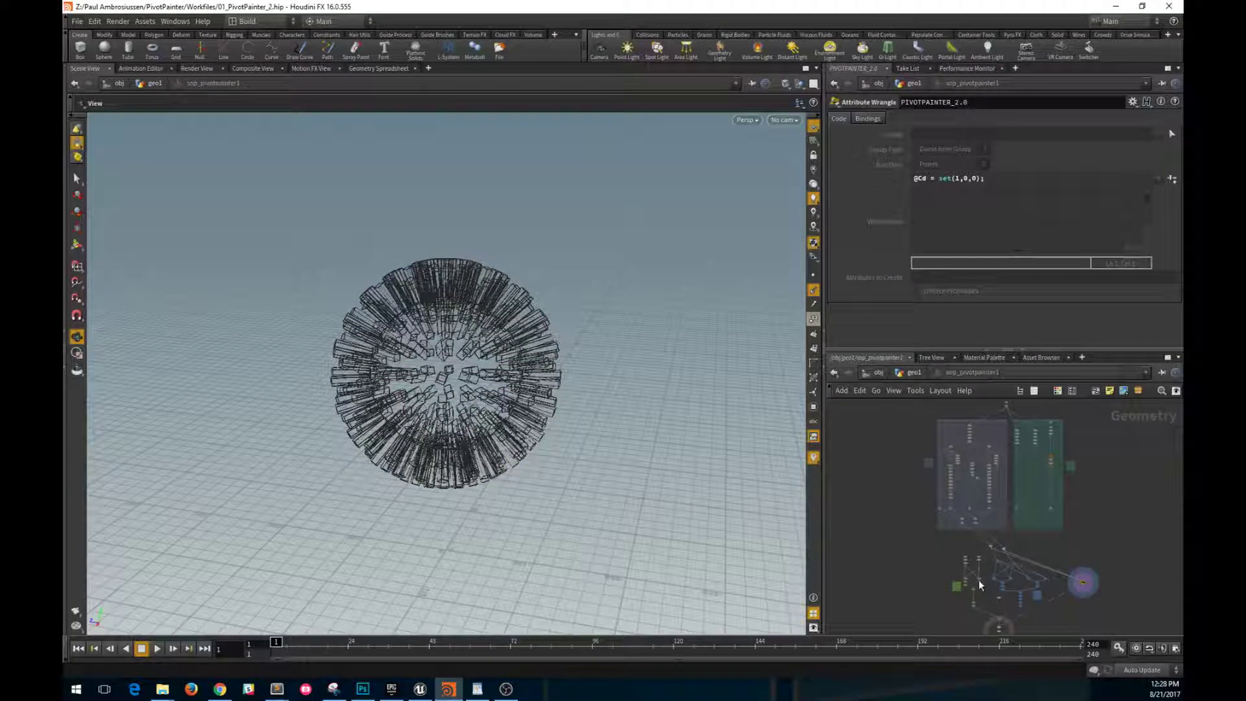
left_click(916, 373)
left_click_drag(938, 565, 1057, 562)
middle_click_drag(973, 549, 882, 548)
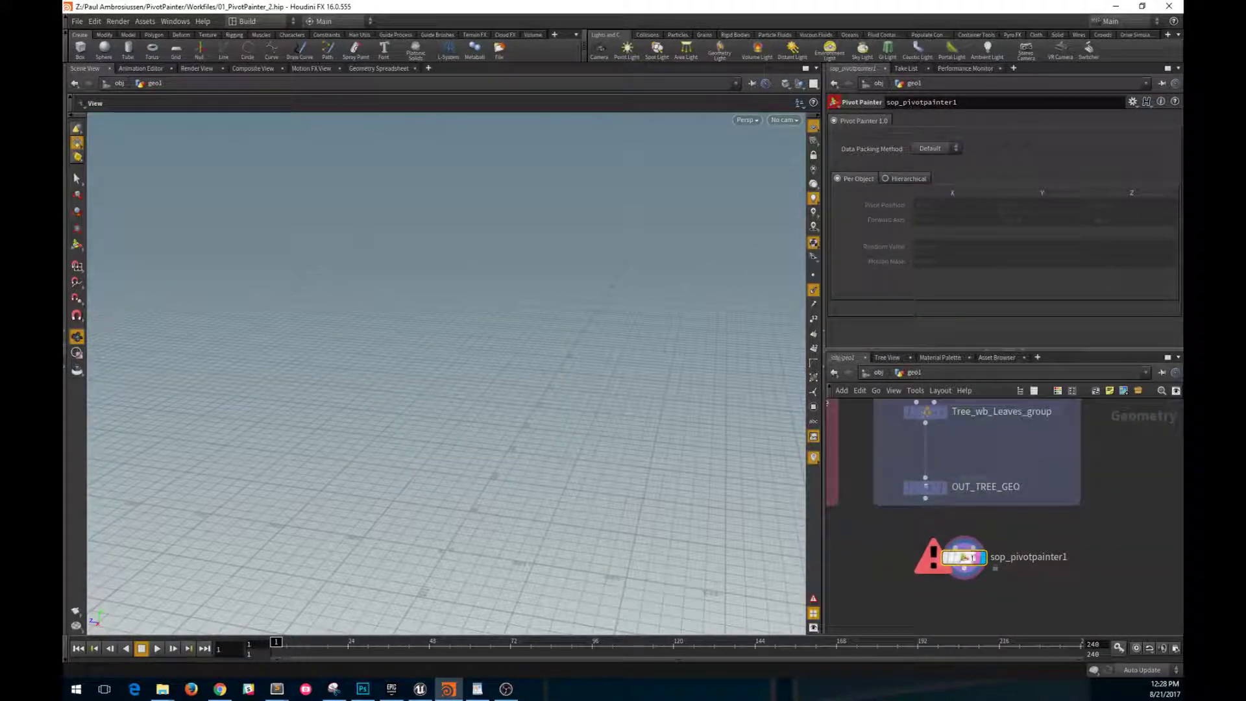
left_click_drag(962, 565, 966, 556)
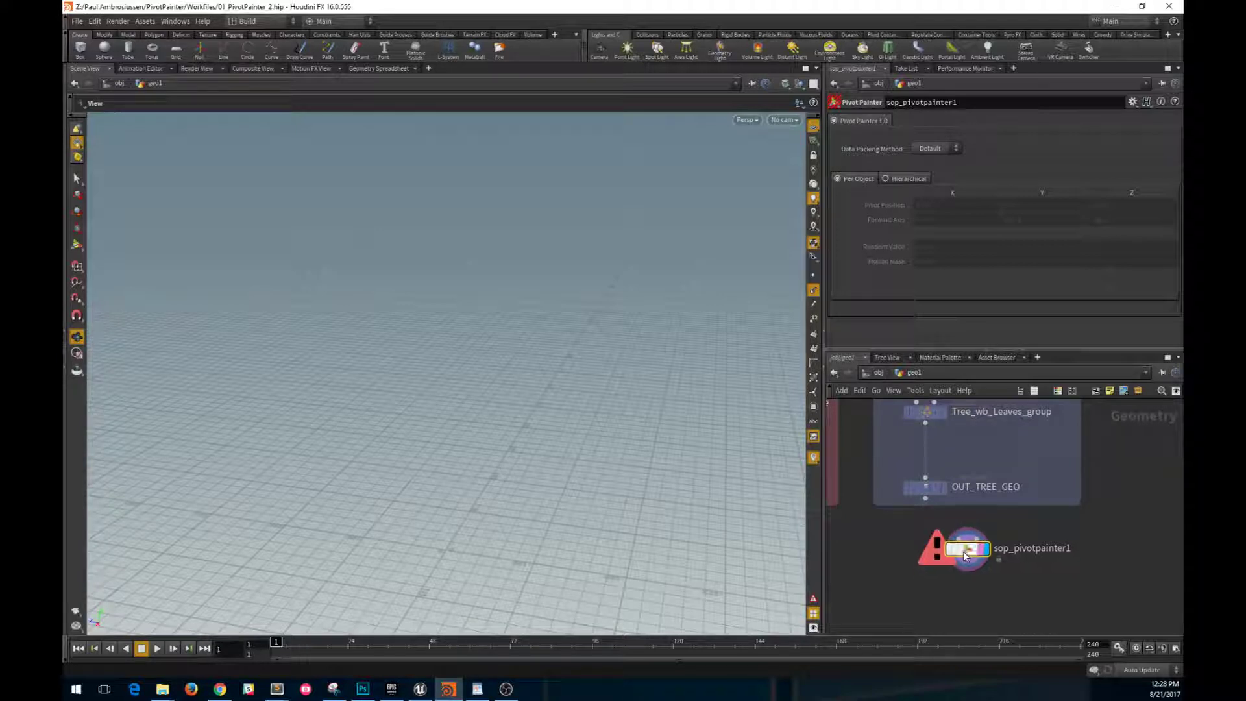
left_click(904, 179)
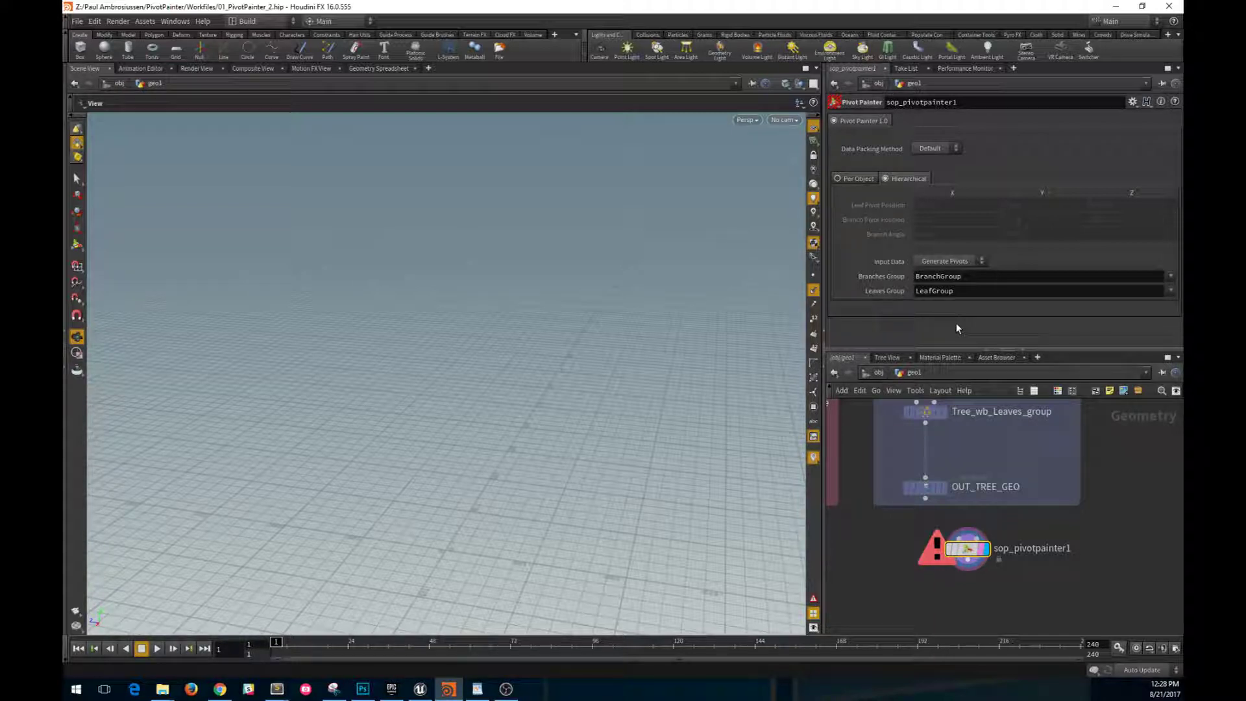
- Switch to Unreal Editor to examine the branches and leaves of the SM_Tree2 mesh, and return to Houdini
left_click(420, 689)
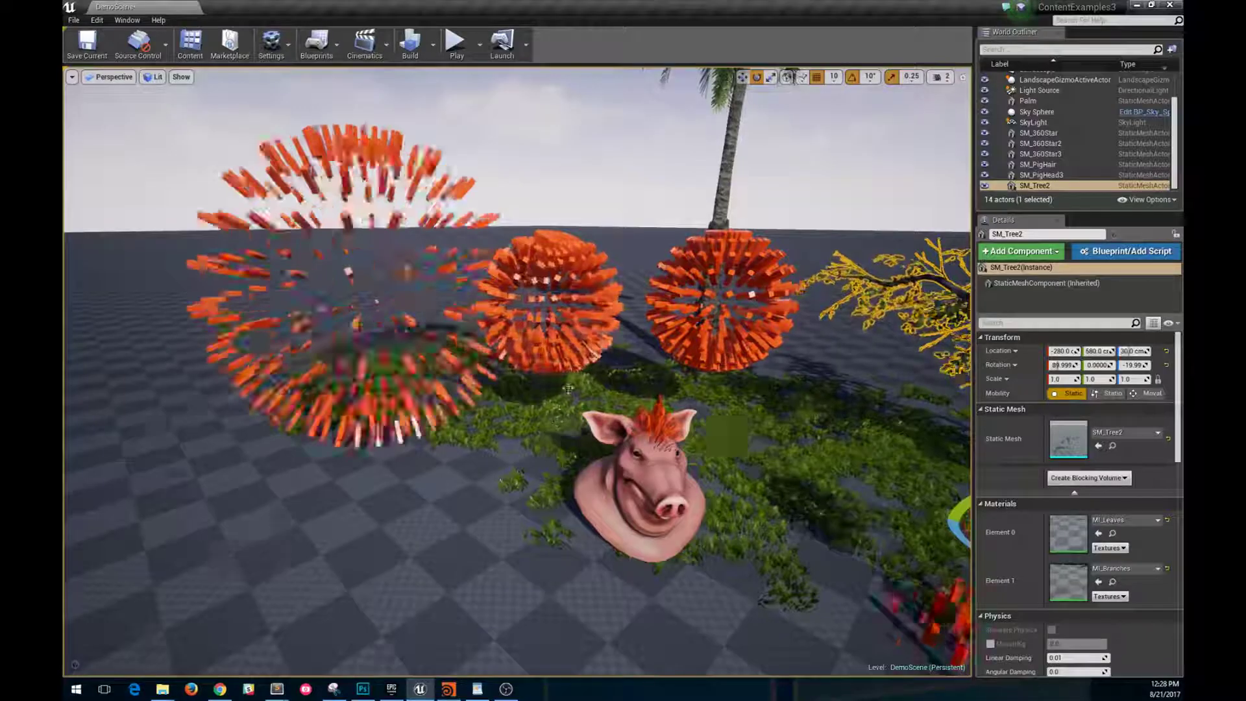
right_click_drag(493, 403, 655, 363)
key("w")
key("g")
key("a")
key("g")
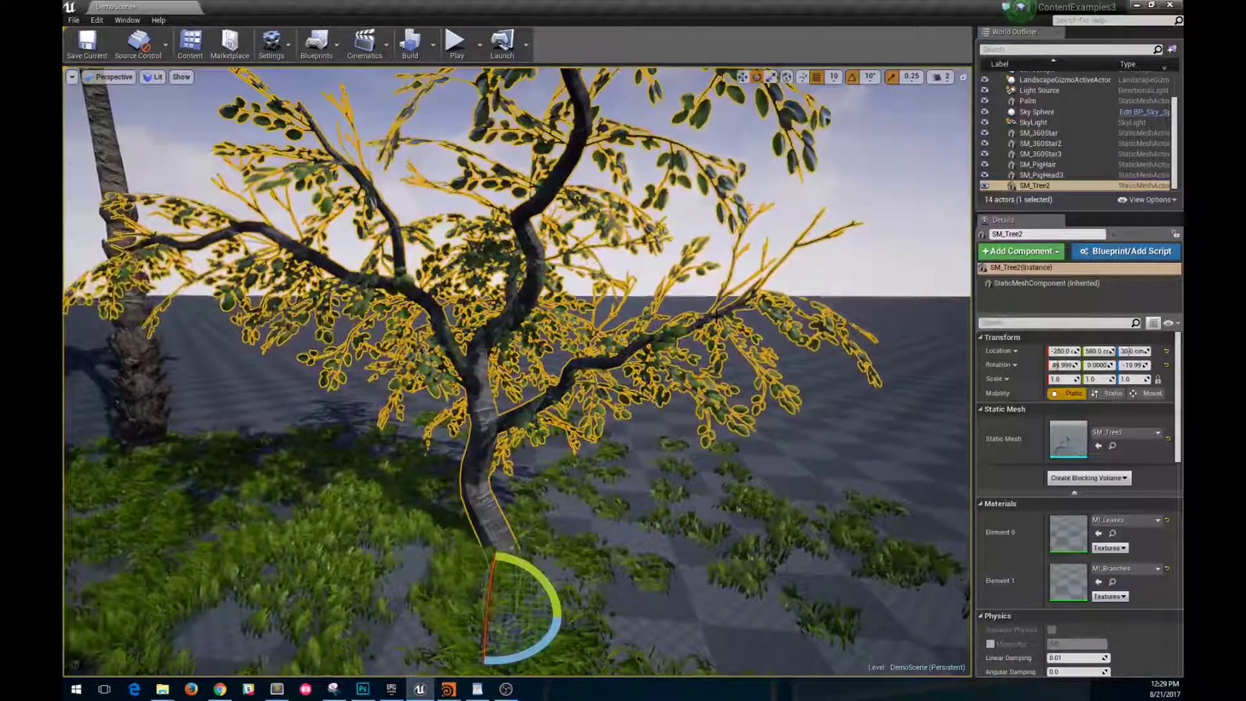
left_click(448, 690)
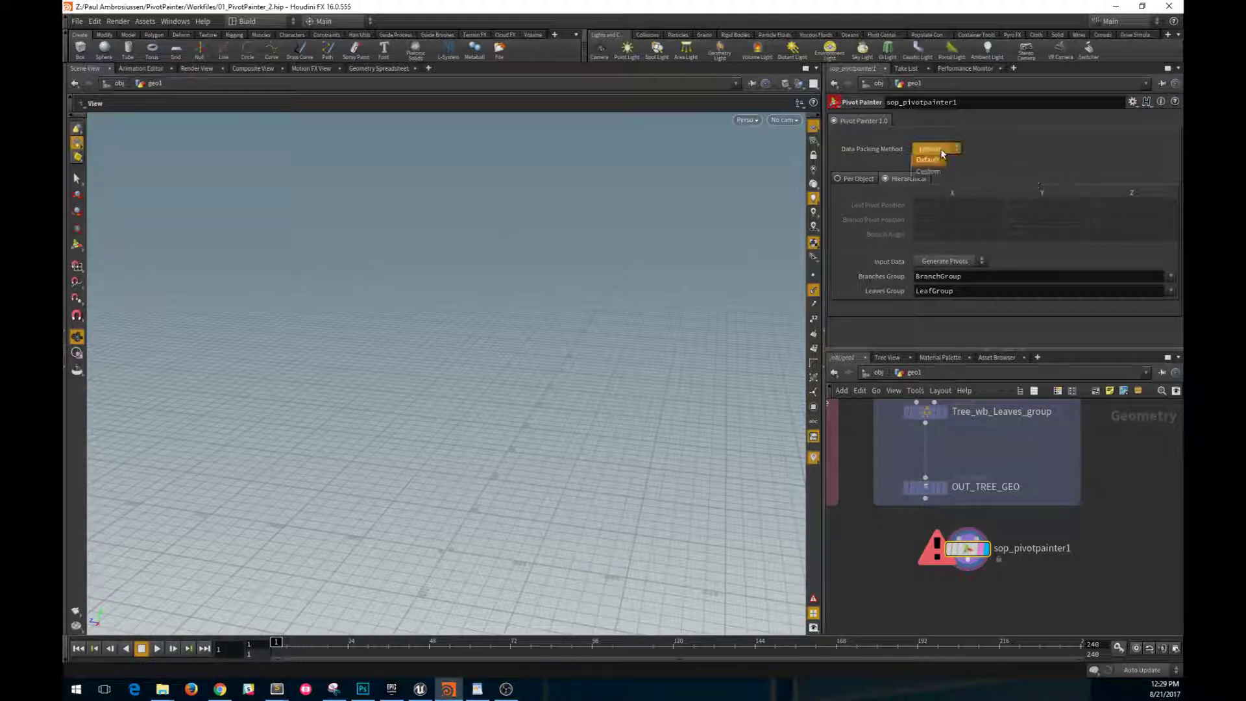
- Set the data packing method to Custom to review the hierarchical channel assignments, and restore it to Default
left_click(929, 171)
left_click(943, 150)
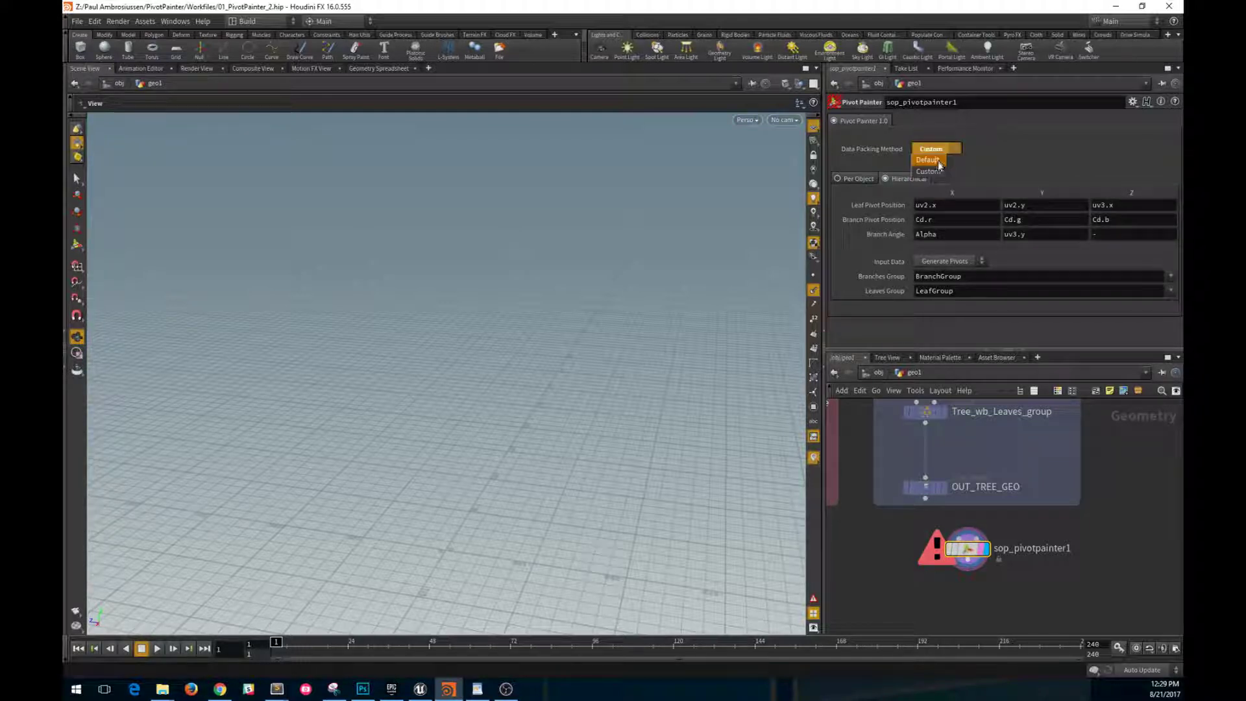
left_click(939, 161)
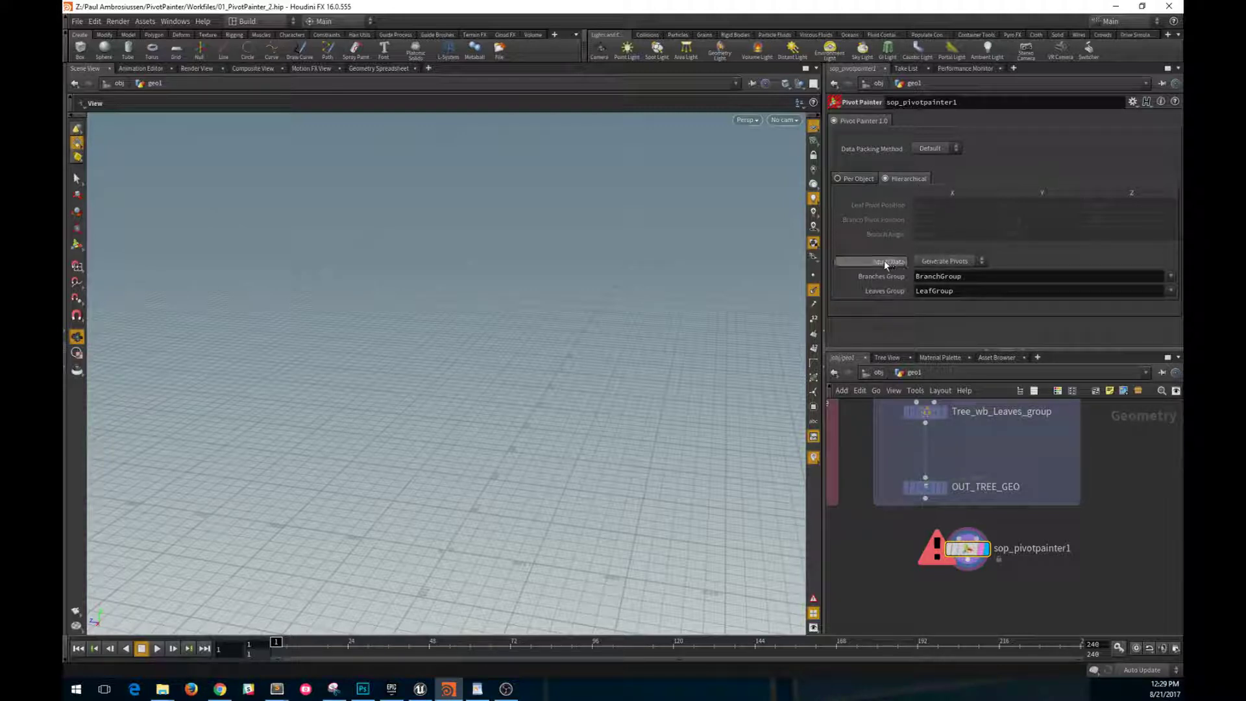
- Review the Generate Pivots and Custom Pivots choices for the input data, keeping Generate Pivots
left_click(959, 262)
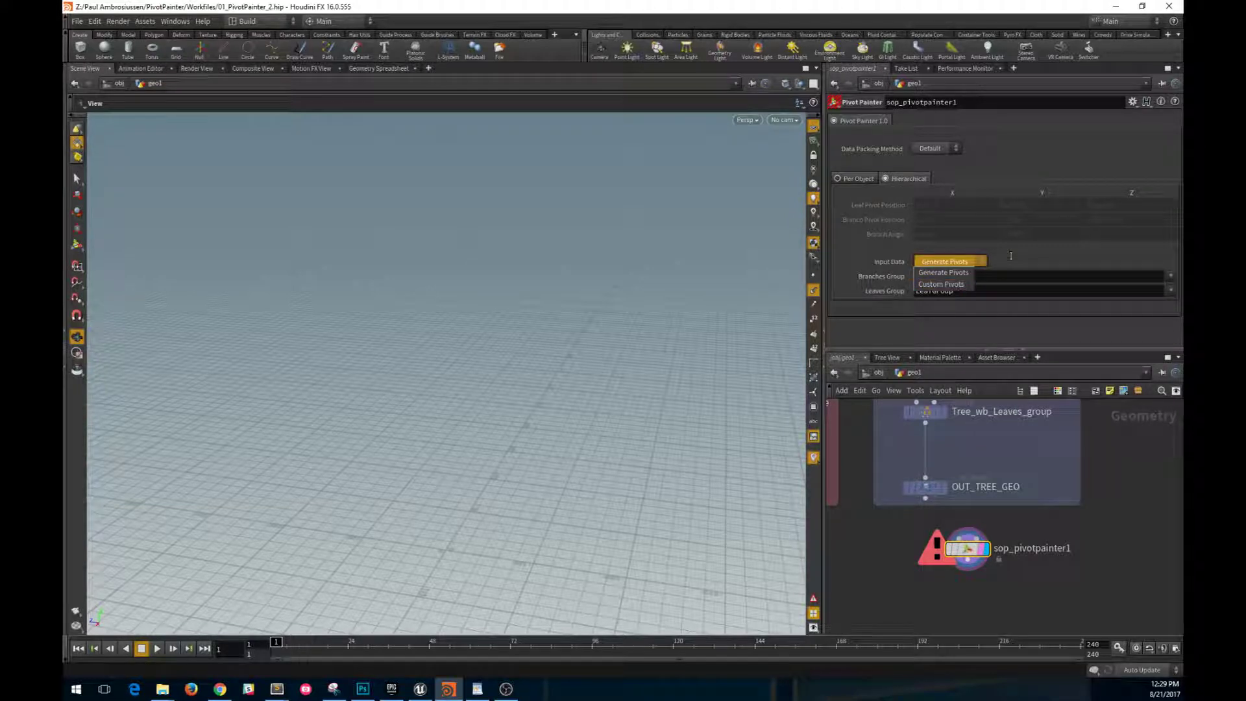
left_click(966, 273)
left_click(982, 262)
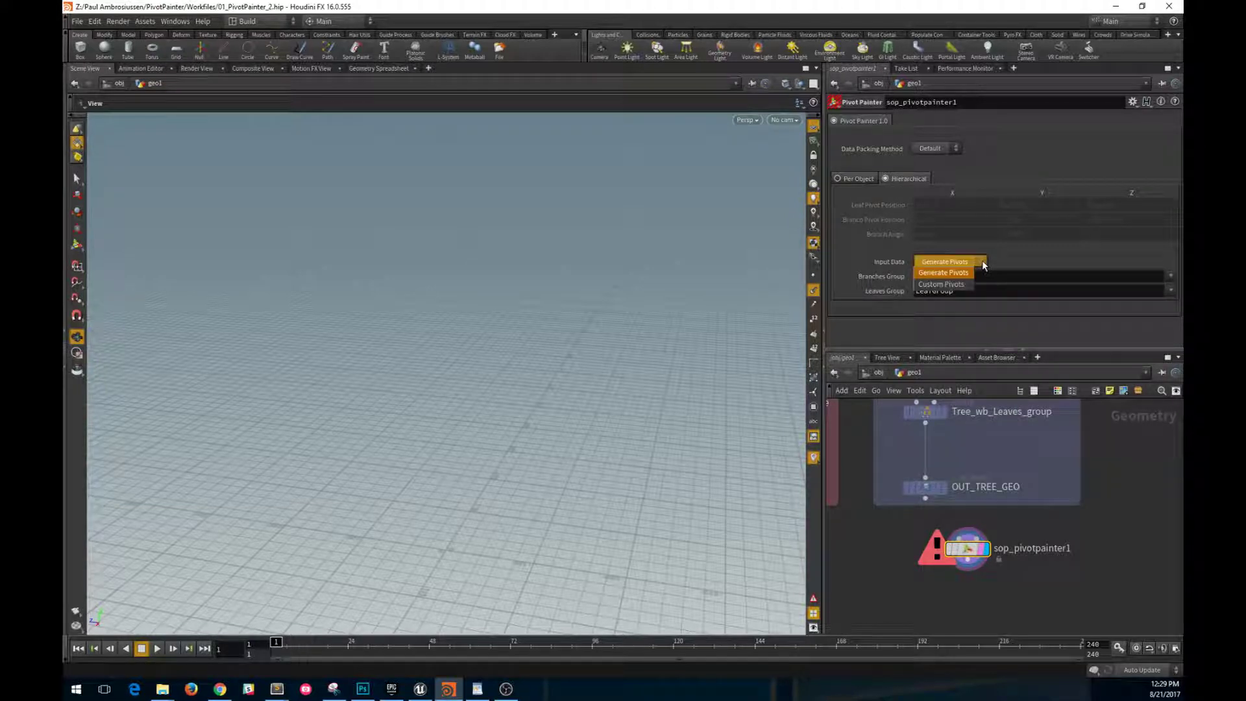
left_click(963, 289)
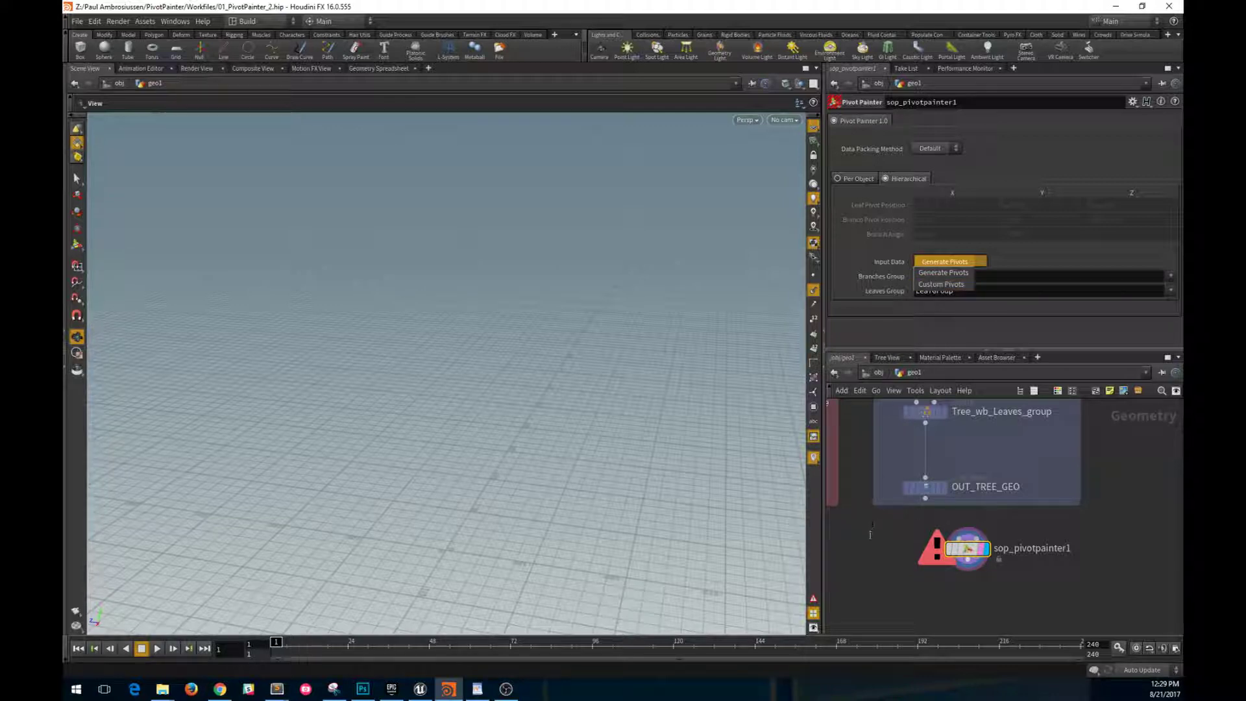
left_click(951, 262)
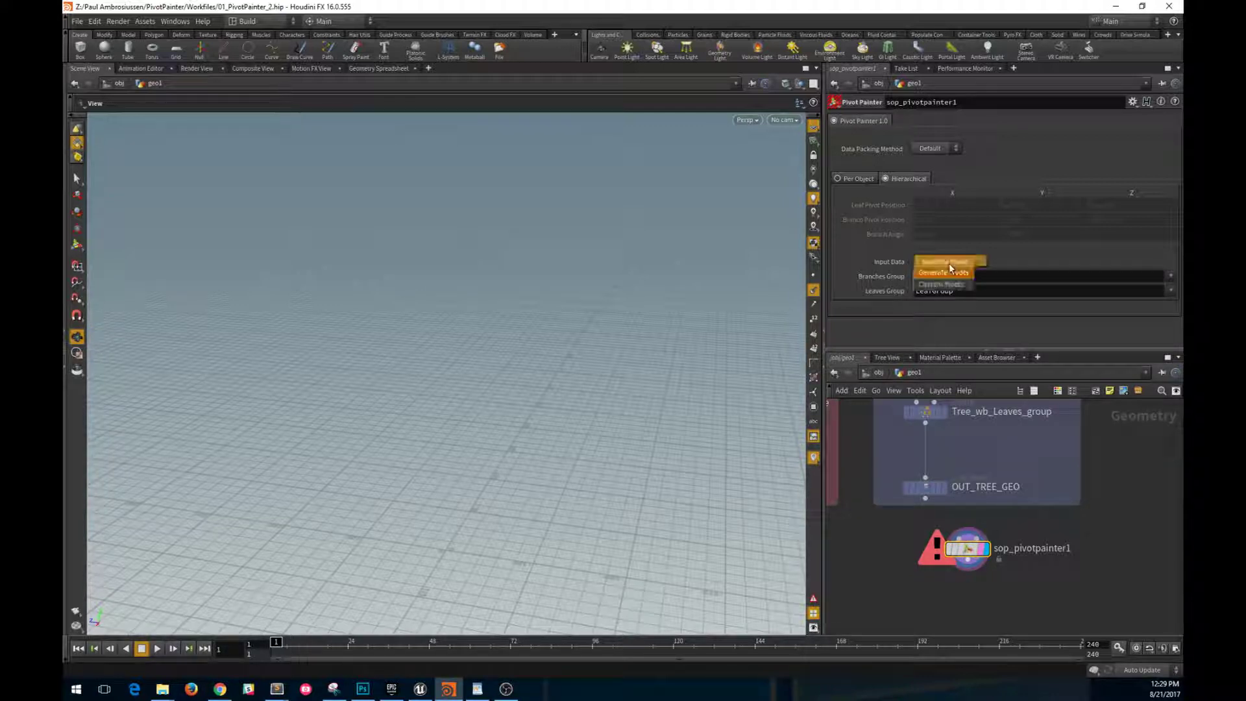
left_click(948, 276)
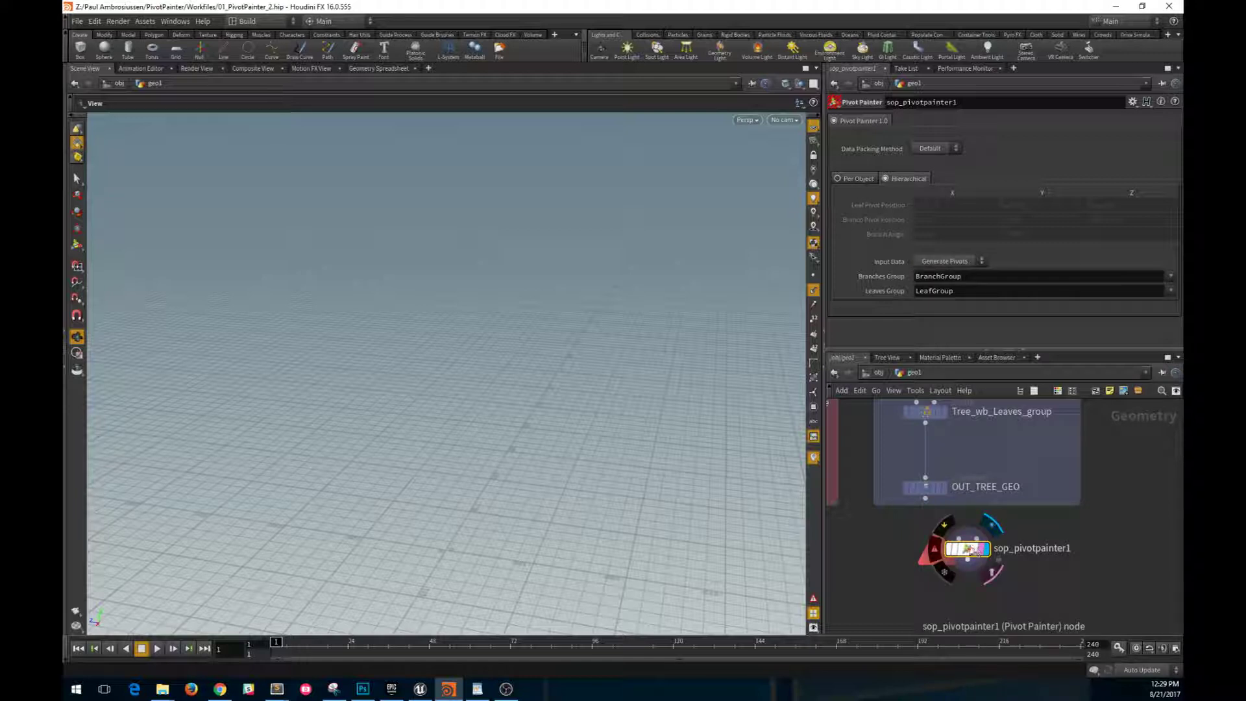
- Wire OUT_TREE_GEO into the first input of sop_pivotpainter1 and frame the resulting tree in the viewport
left_click_drag(968, 555, 961, 561)
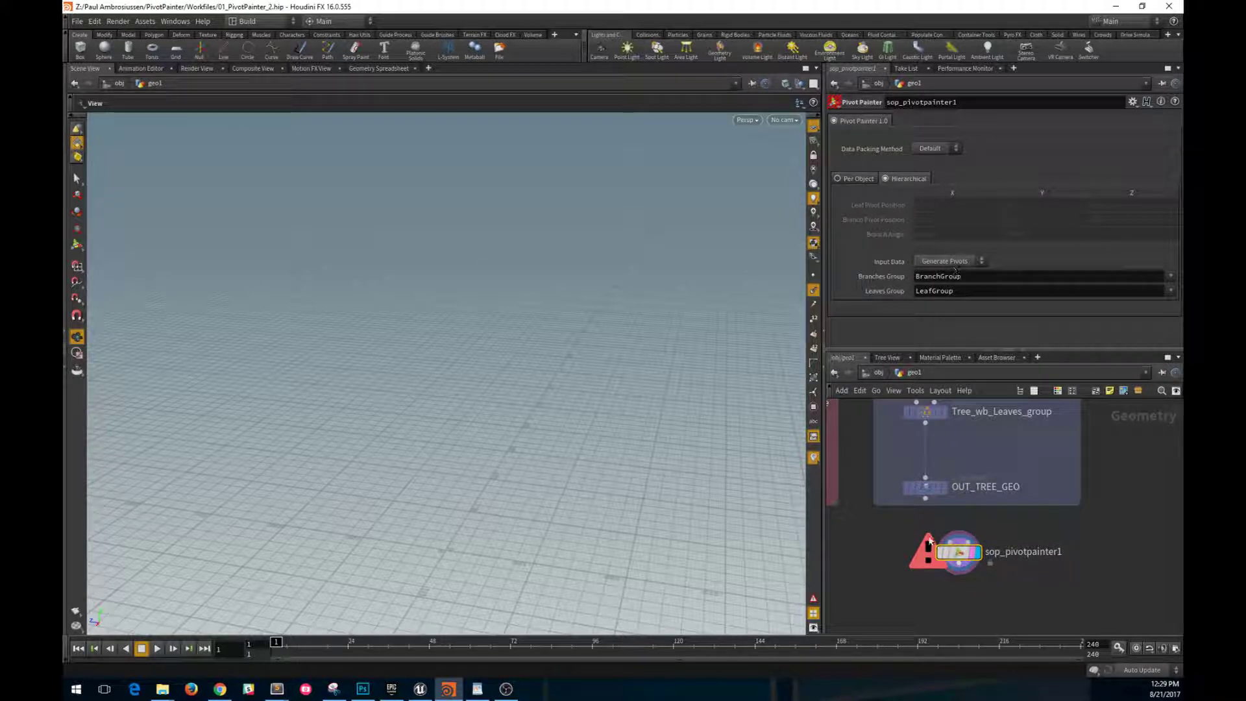
left_click(926, 500)
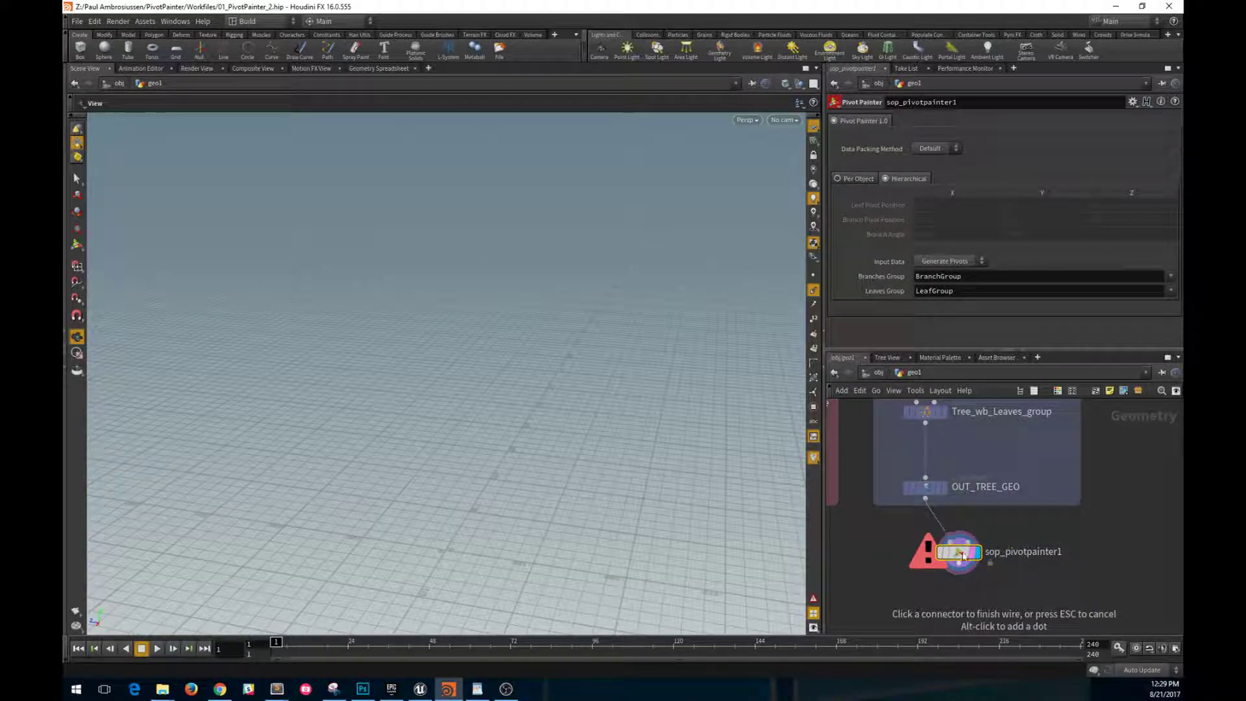
left_click(962, 560)
left_click_drag(961, 558, 941, 559)
key("space+f")
mouse_move(592, 441)
left_mouse_down()
mouse_move(631, 398)
mouse_move(368, 400)
mouse_move(357, 431)
mouse_move(668, 422)
mouse_move(684, 409)
mouse_move(595, 440)
mouse_move(610, 442)
left_mouse_up()
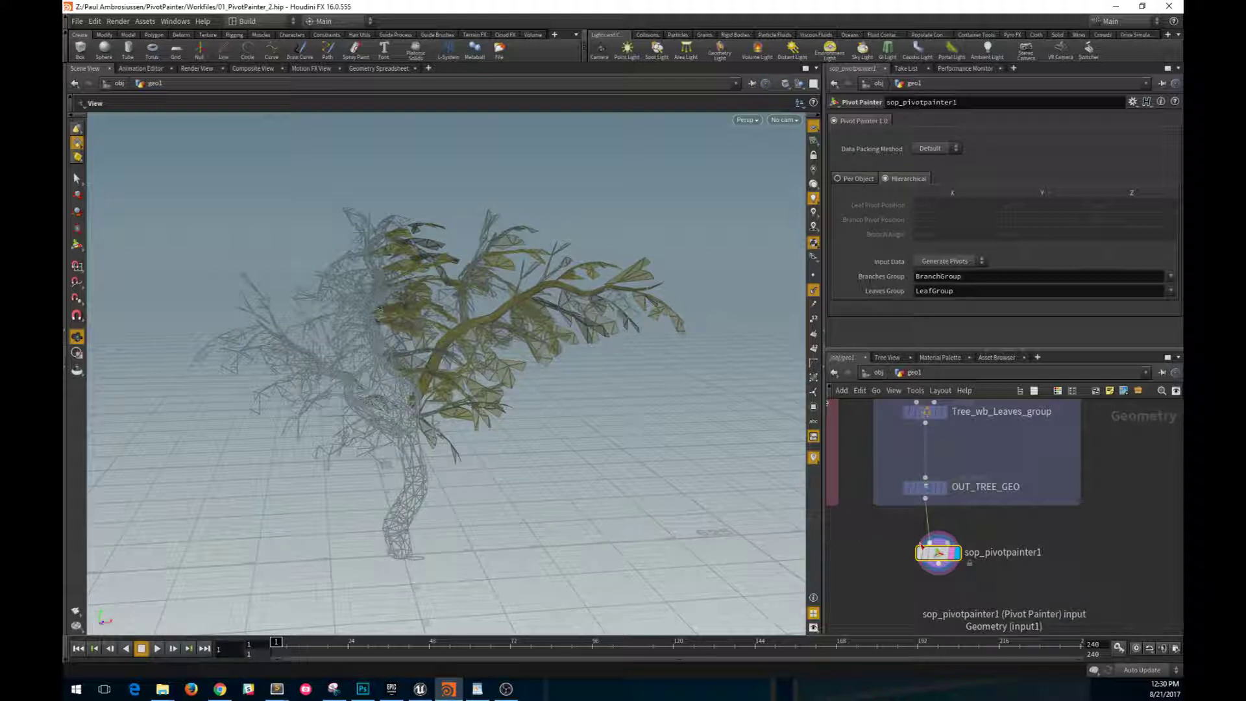
- Review the parameters of the tree file node, Tree_wb_branches_group and Tree_wb_Leaves_group
middle_click_drag(1009, 440, 1009, 540)
left_click(928, 415)
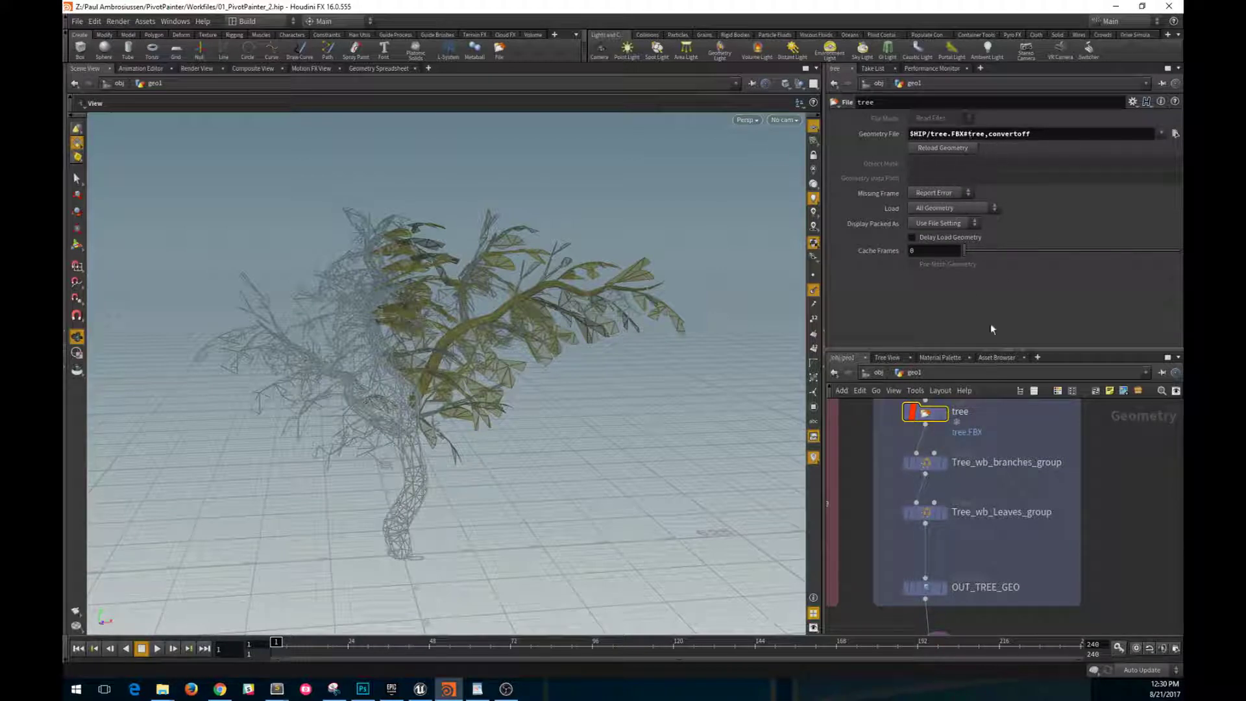
left_click(929, 465)
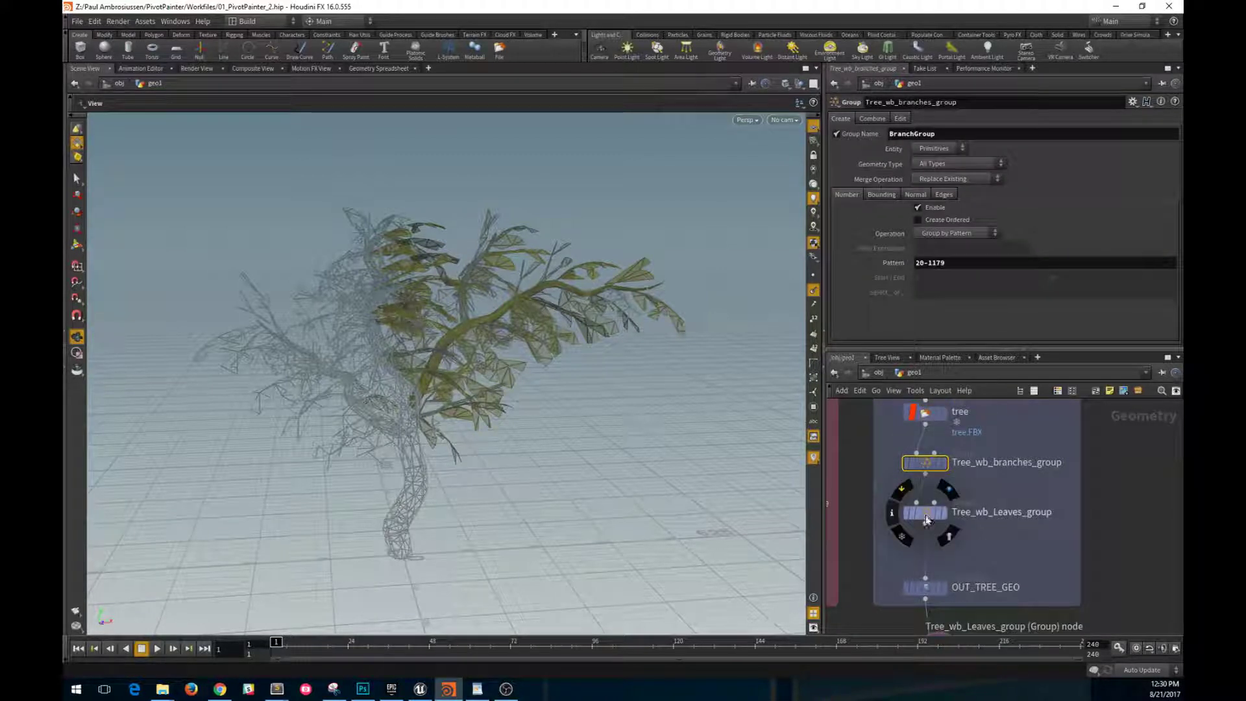
left_click(927, 516)
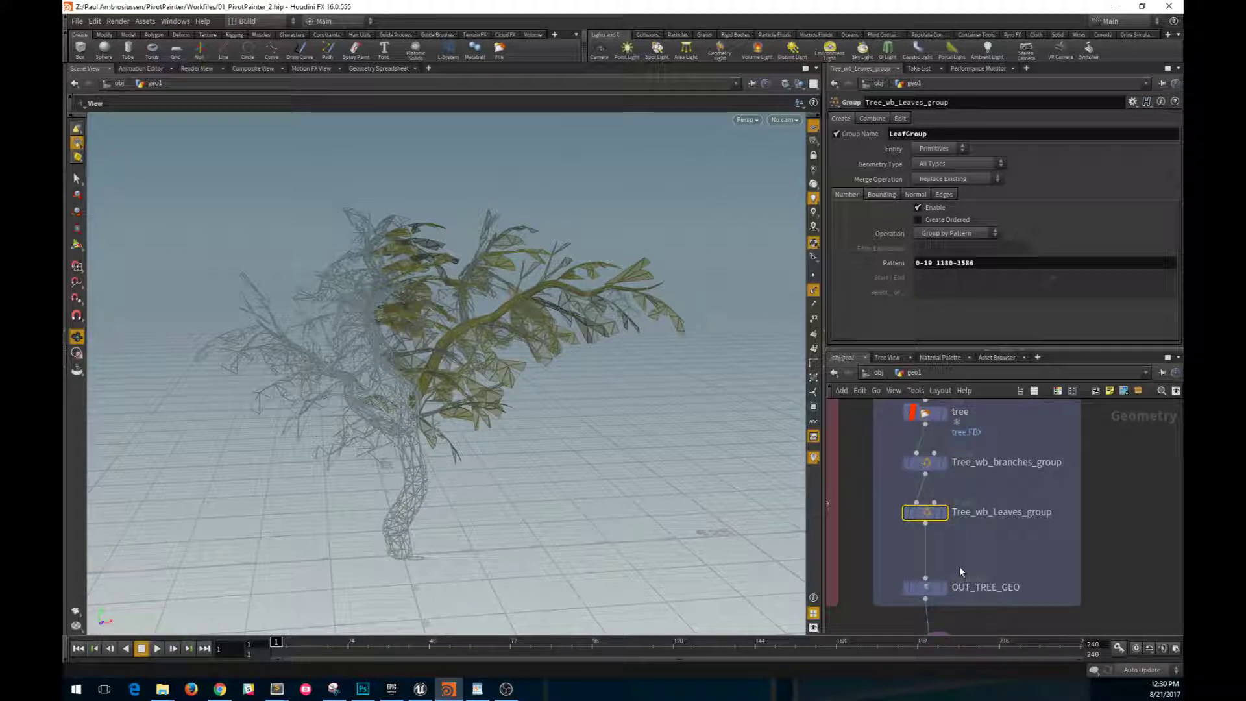
- Display the output of Tree_wb_branches_group and of Tree_wb_Leaves_group in turn to examine which parts each group covers
middle_click_drag(959, 565, 961, 540)
left_click(931, 443)
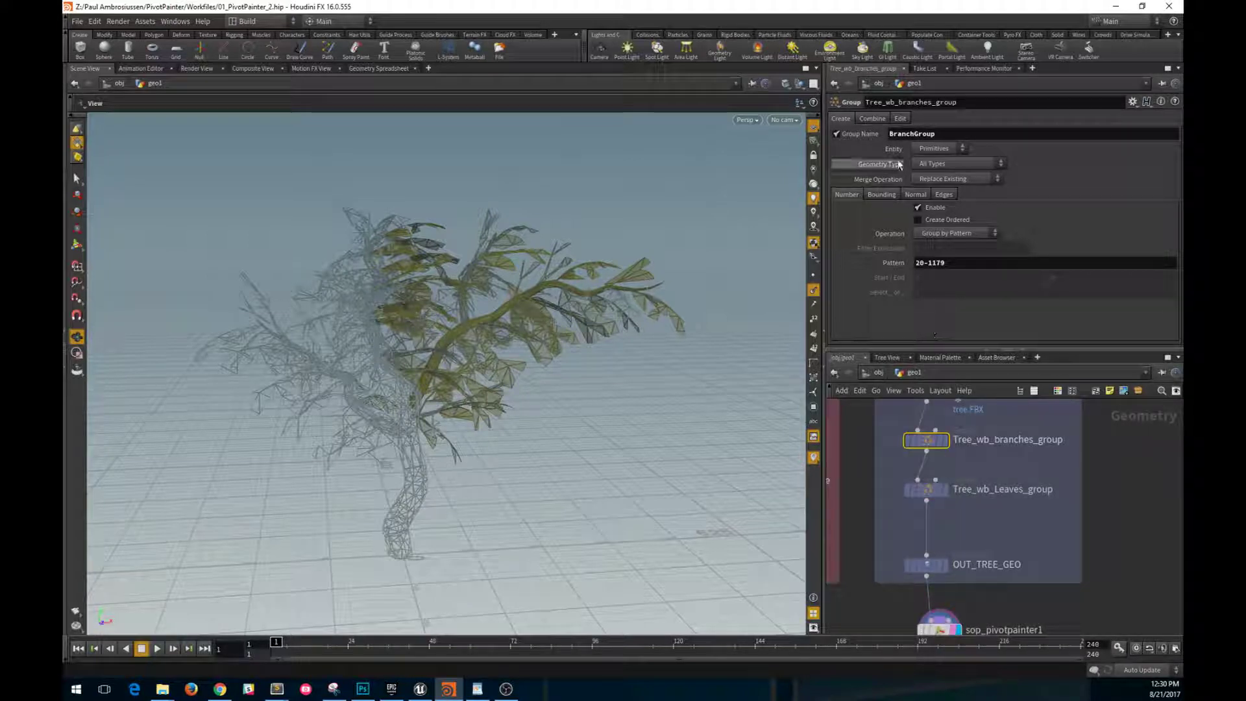
left_click(946, 440)
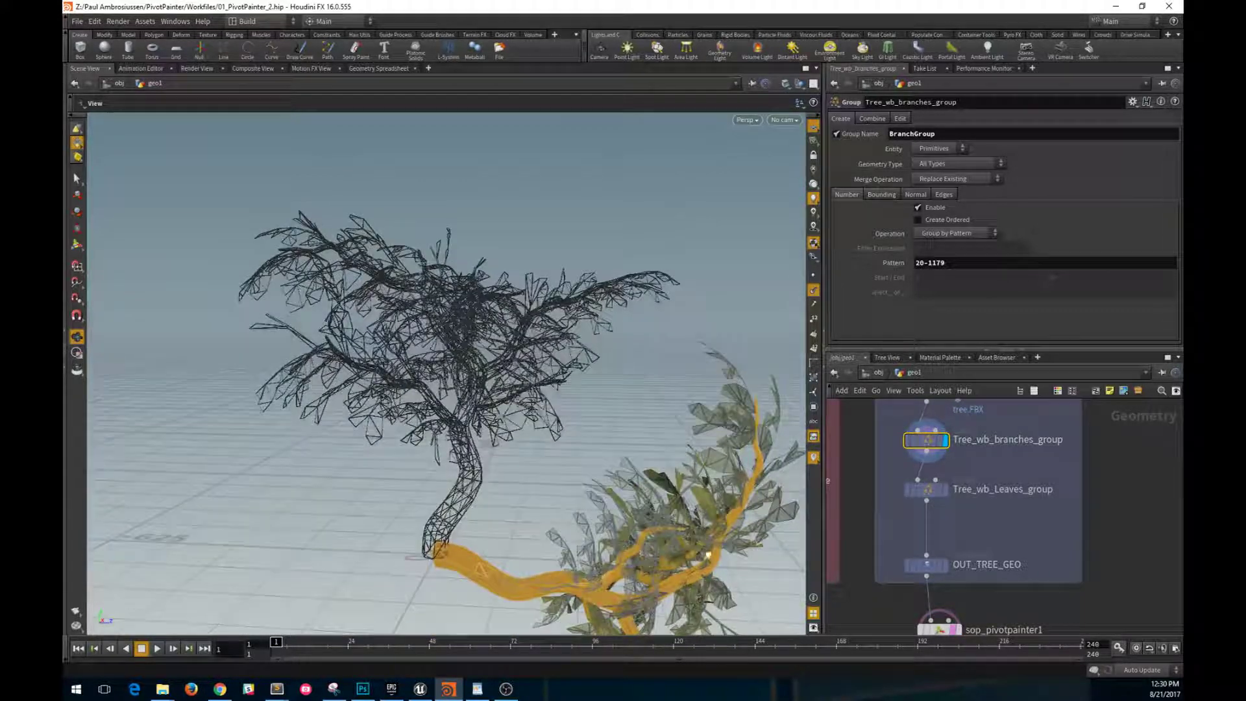
left_click(946, 492)
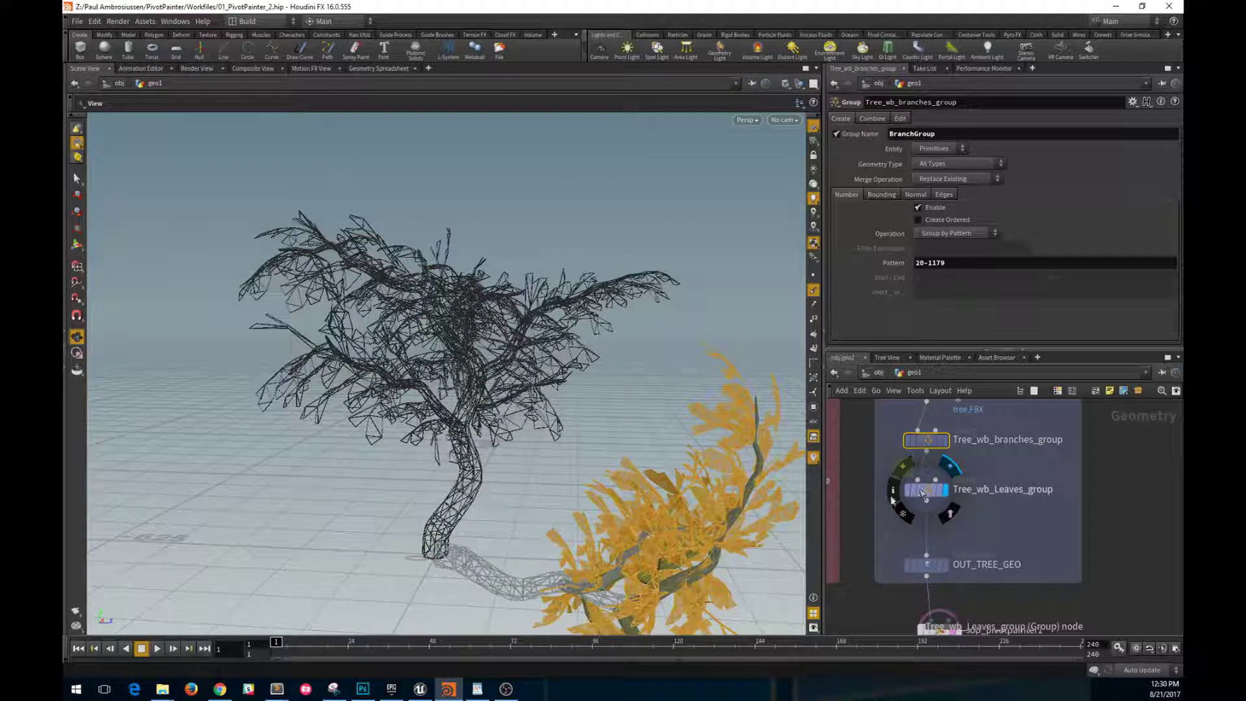
- Select the OUT_TREE_GEO transform node and display its output to examine the rotated tree
left_click(926, 565)
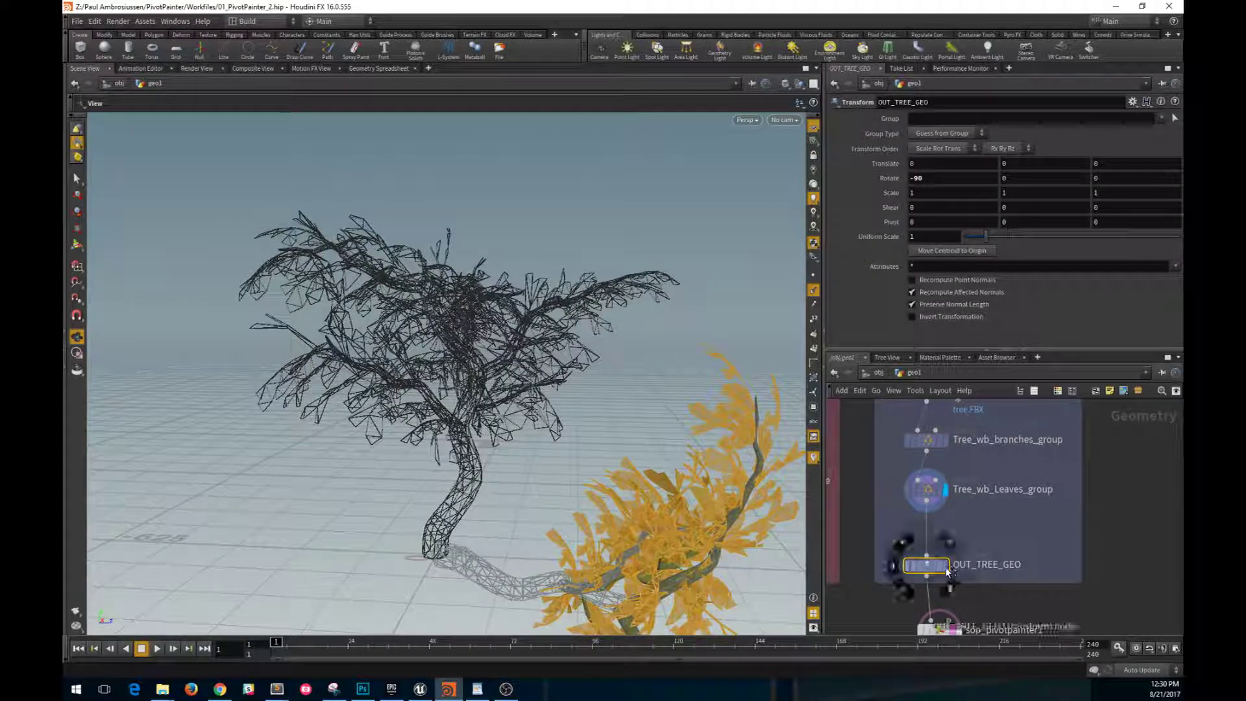
left_click(957, 546)
left_click(952, 588)
left_click_drag(628, 437, 476, 436)
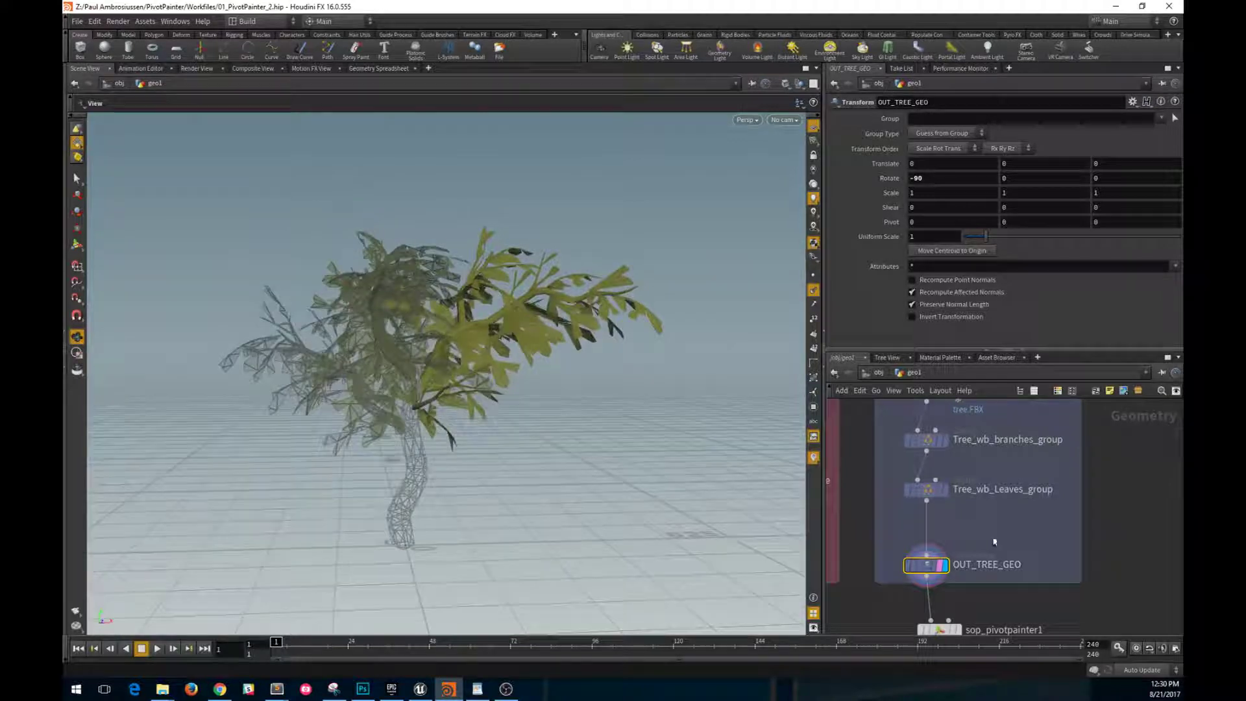
- Display and select sop_pivotpainter1, and nudge the node slightly beneath OUT_TREE_GEO
middle_click_drag(991, 537, 994, 505)
left_click(958, 598)
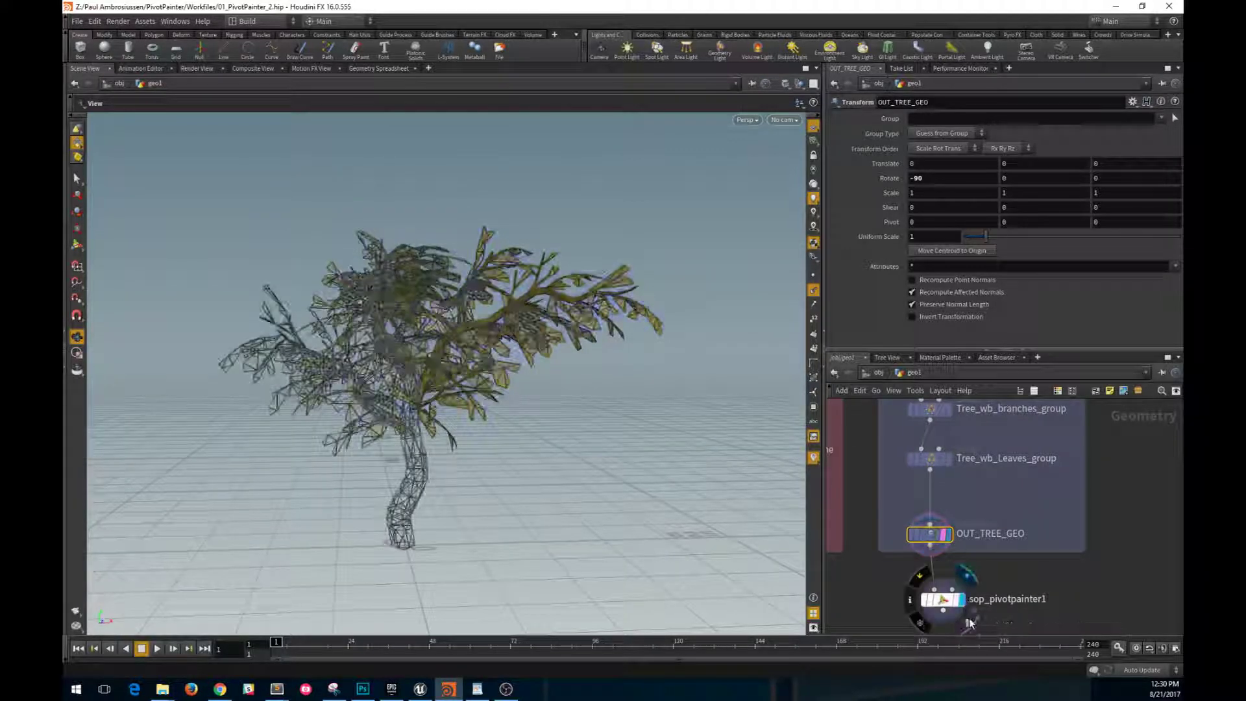
left_click_drag(937, 607, 932, 600)
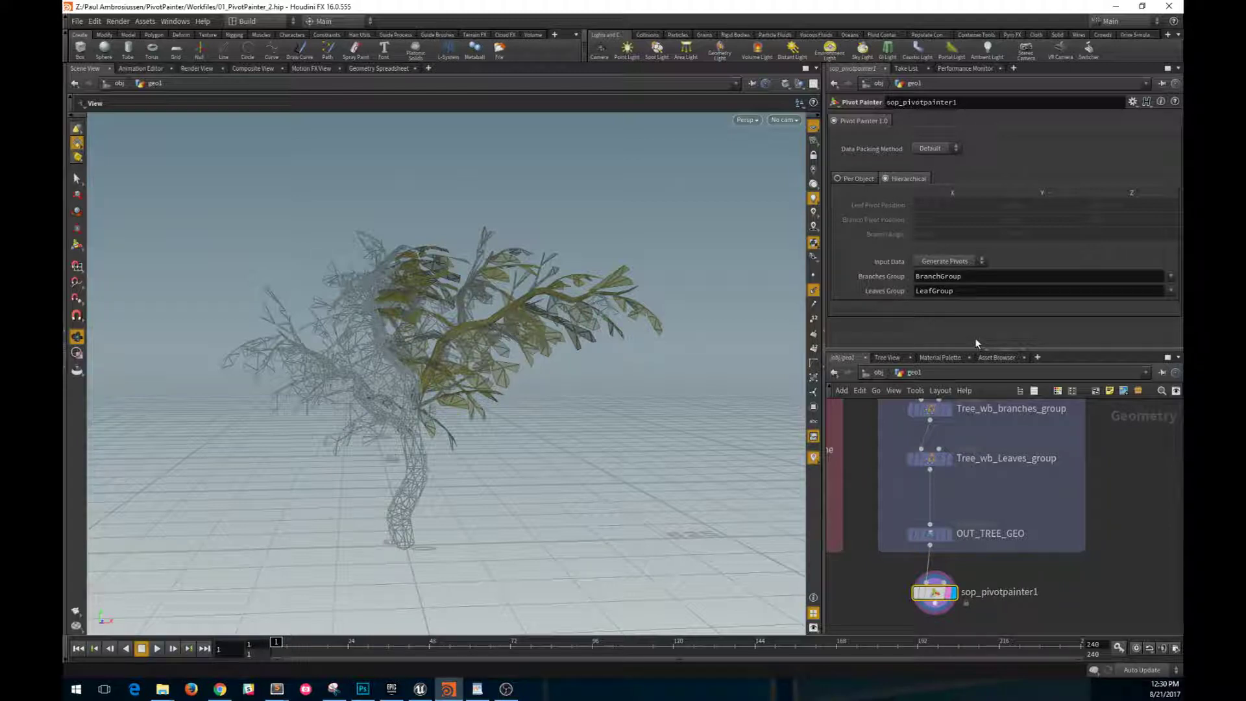
left_click_drag(941, 601, 946, 608)
- Switch to Unreal Editor and look over the tree alongside the spheres, pig head and palm in DemoScene
left_click(425, 688)
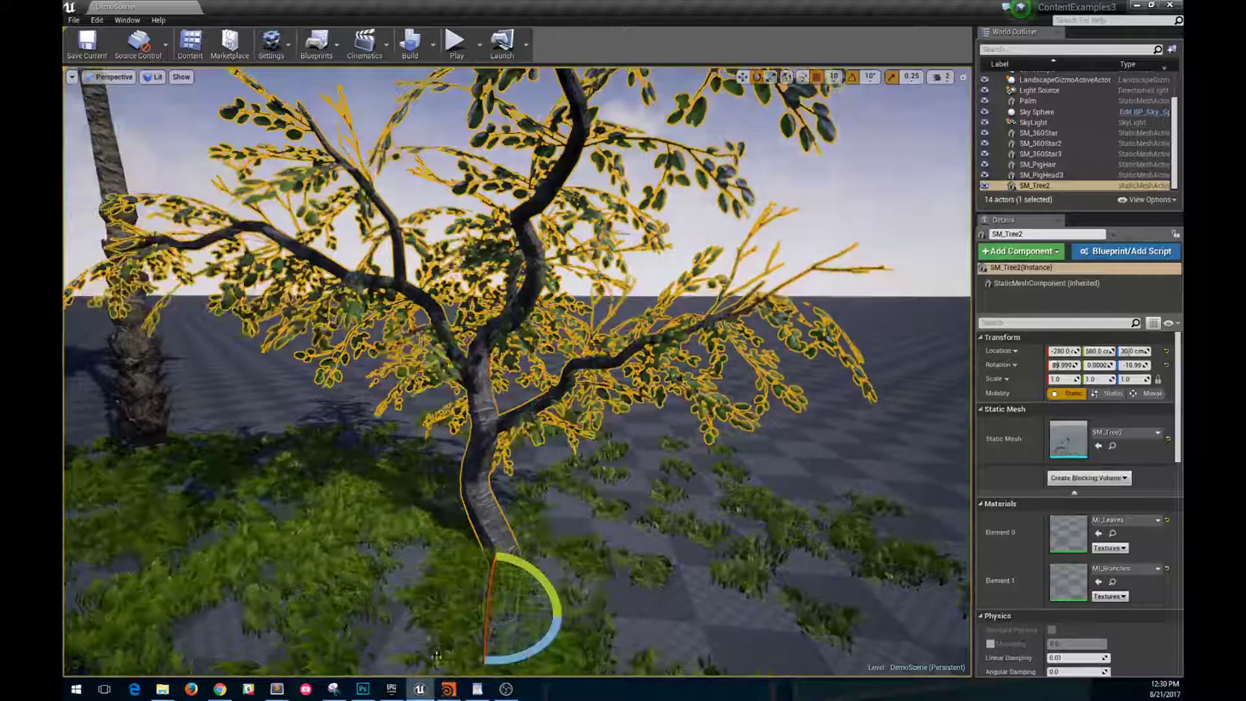
right_click_drag(478, 431, 415, 428)
key("s")
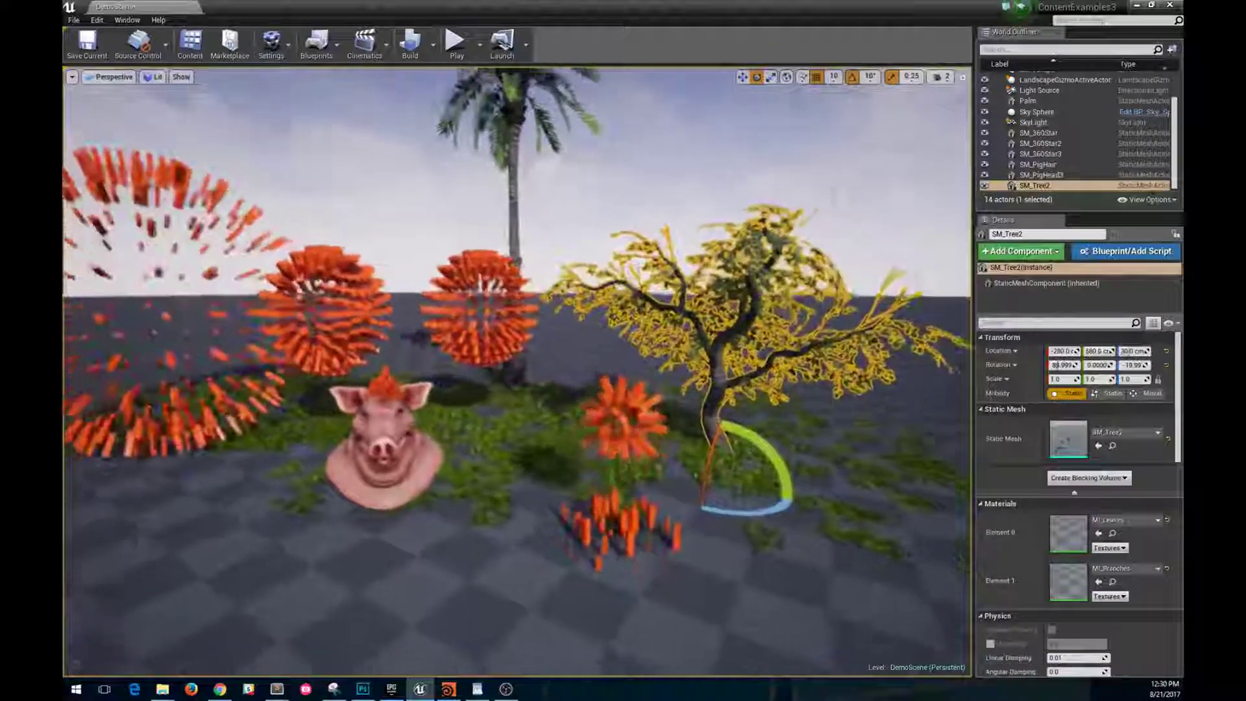